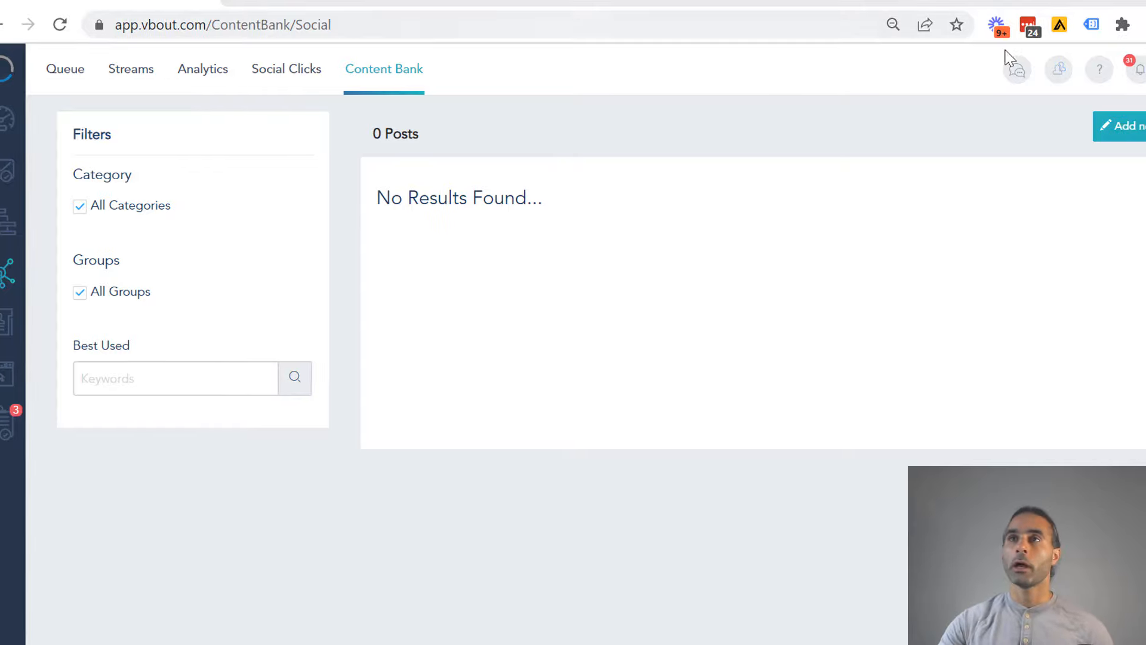
# - Start a new content bank post and select the Facebook, LinkedIn, Twitter, Instagram and Pinterest channels
pyautogui.click(1082, 128)
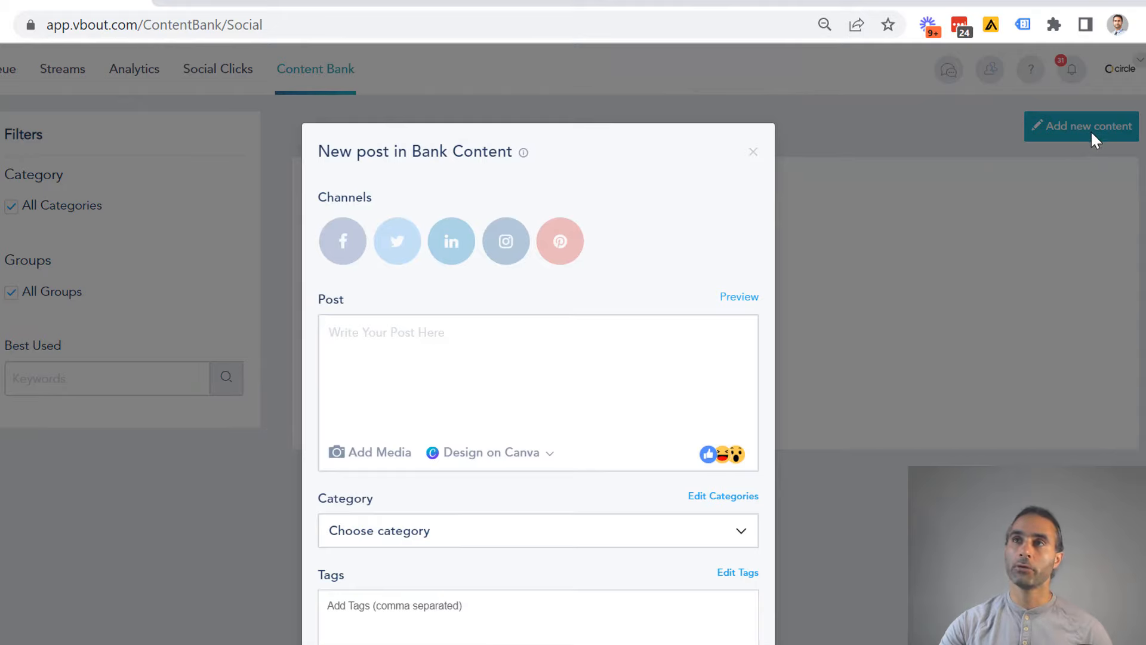
pyautogui.scroll(-3, 374, 230)
pyautogui.scroll(3, 373, 144)
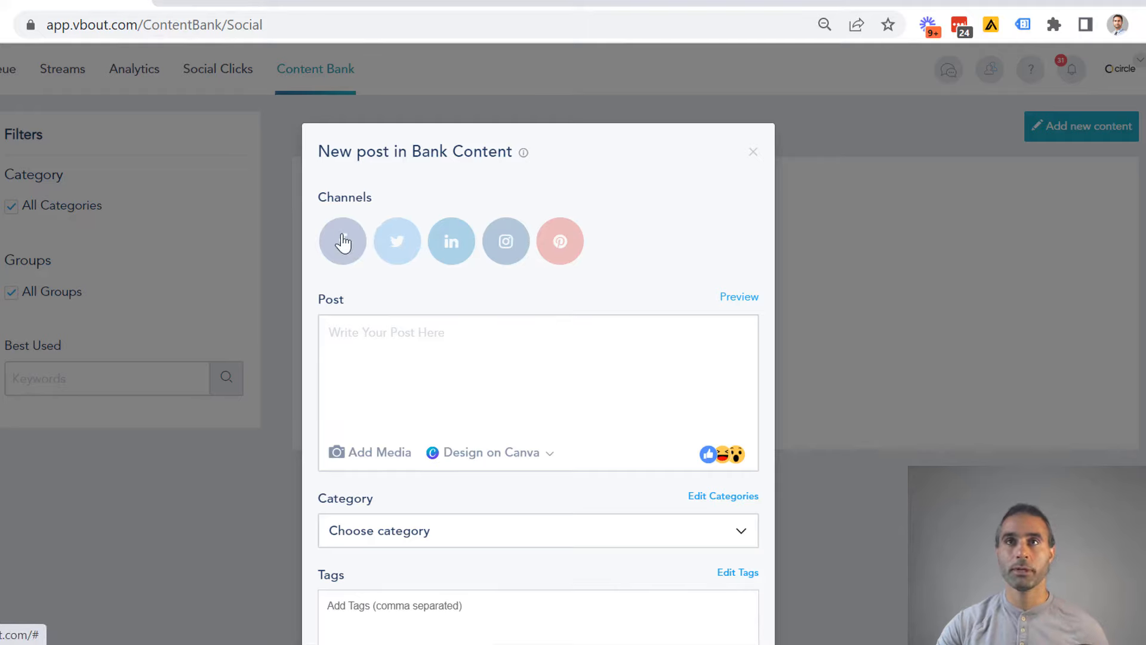
pyautogui.scroll(-2, 444, 290)
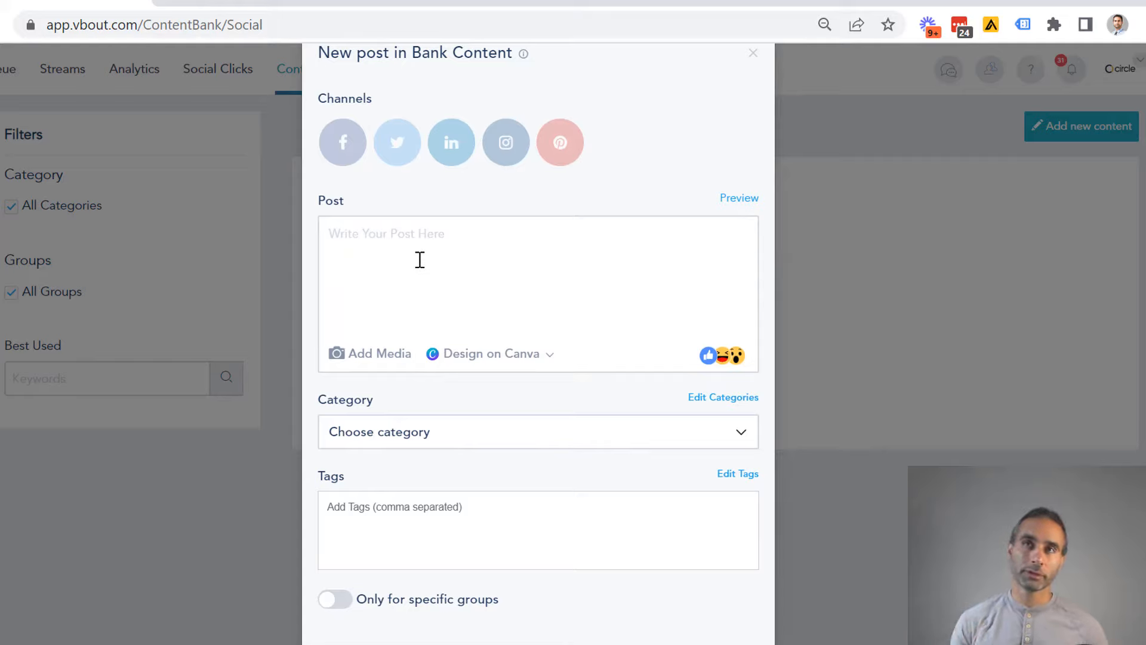
pyautogui.click(343, 154)
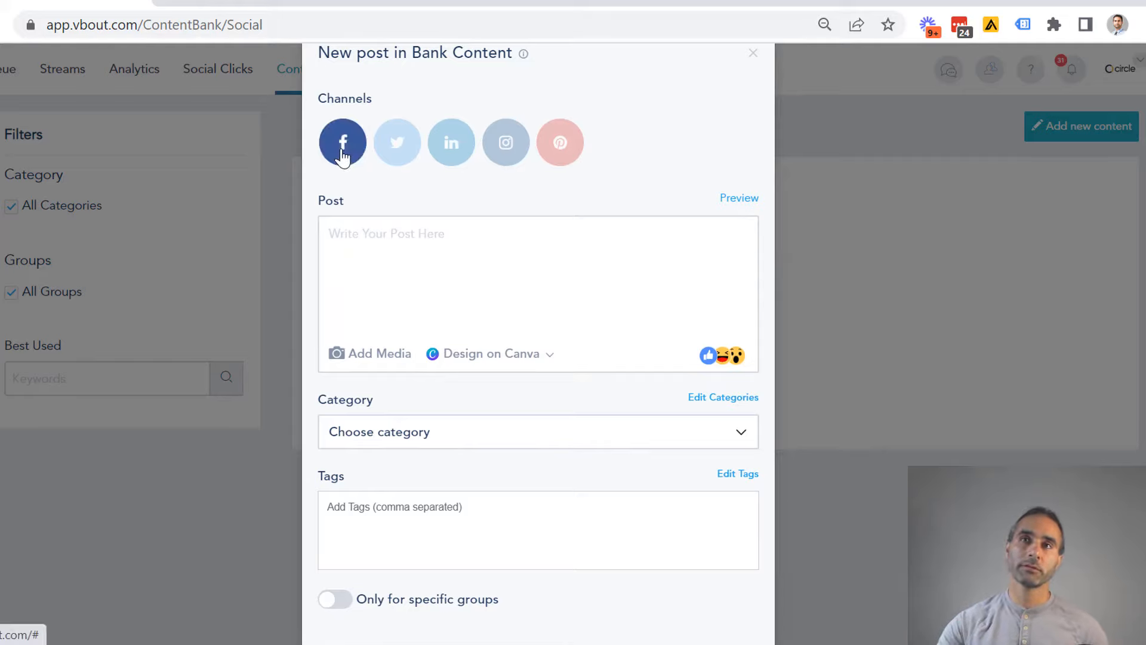
pyautogui.click(450, 162)
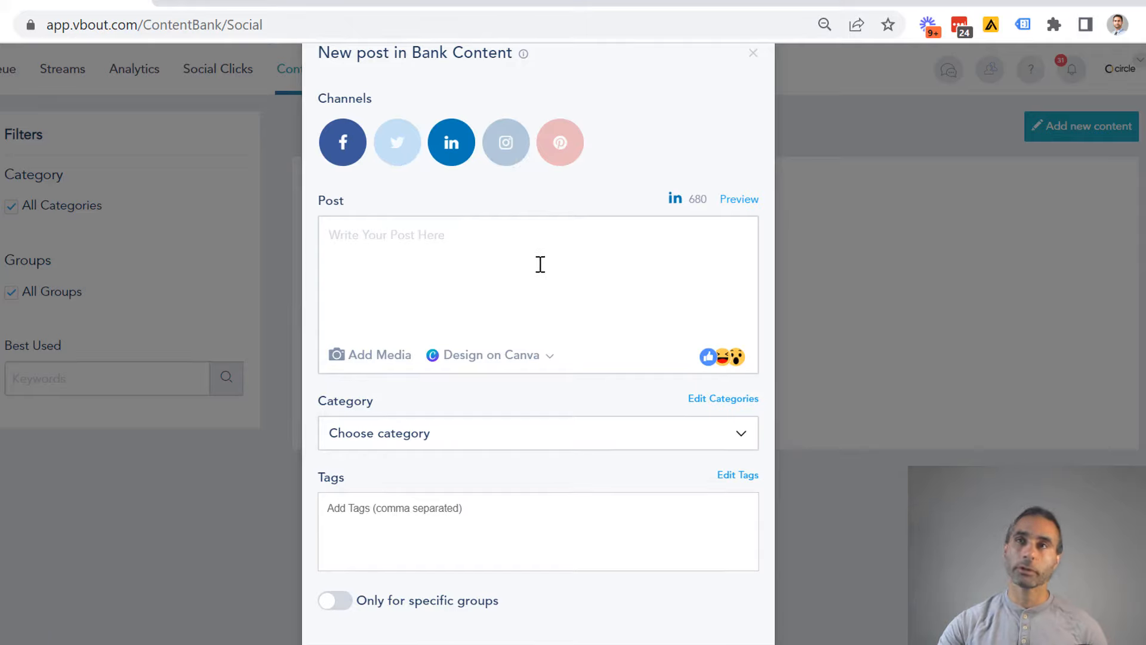
pyautogui.click(391, 152)
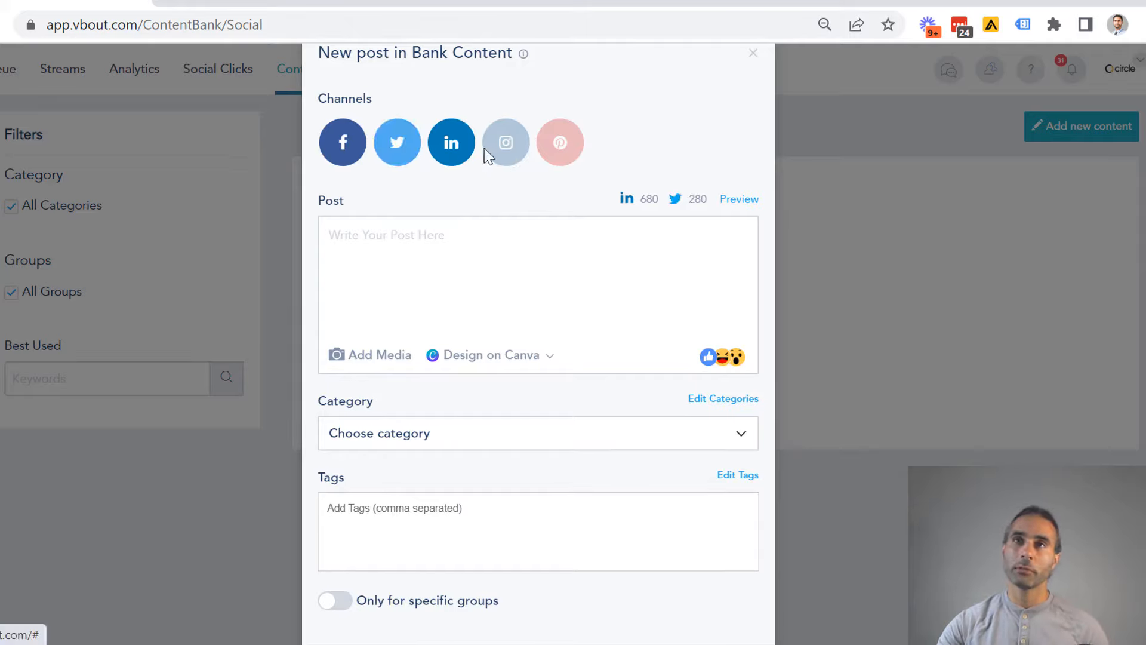
pyautogui.click(505, 154)
pyautogui.click(558, 153)
# - Write the post text "Cool feature release #Release #saas"
pyautogui.click(422, 233)
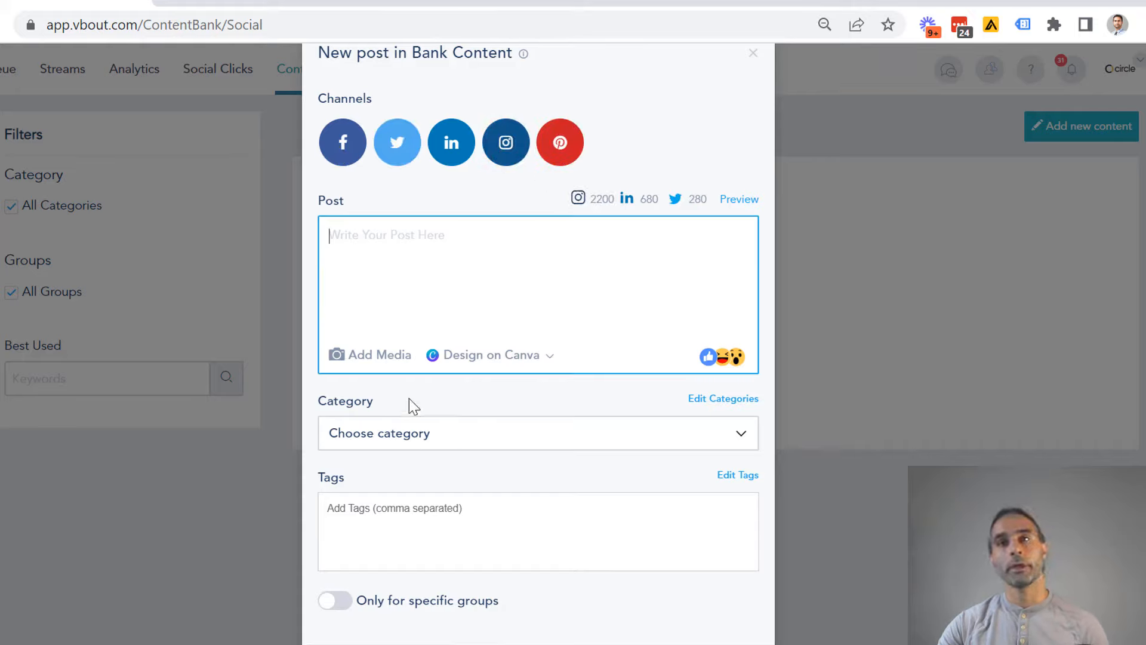
pyautogui.write('Co')
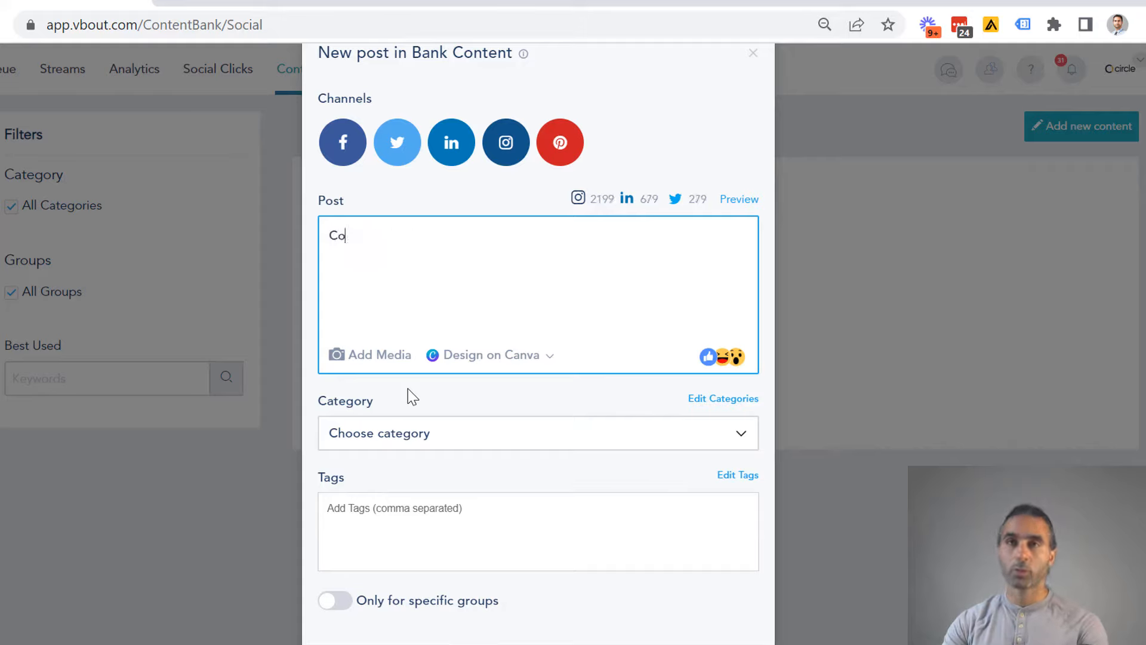
pyautogui.write('ol feature re')
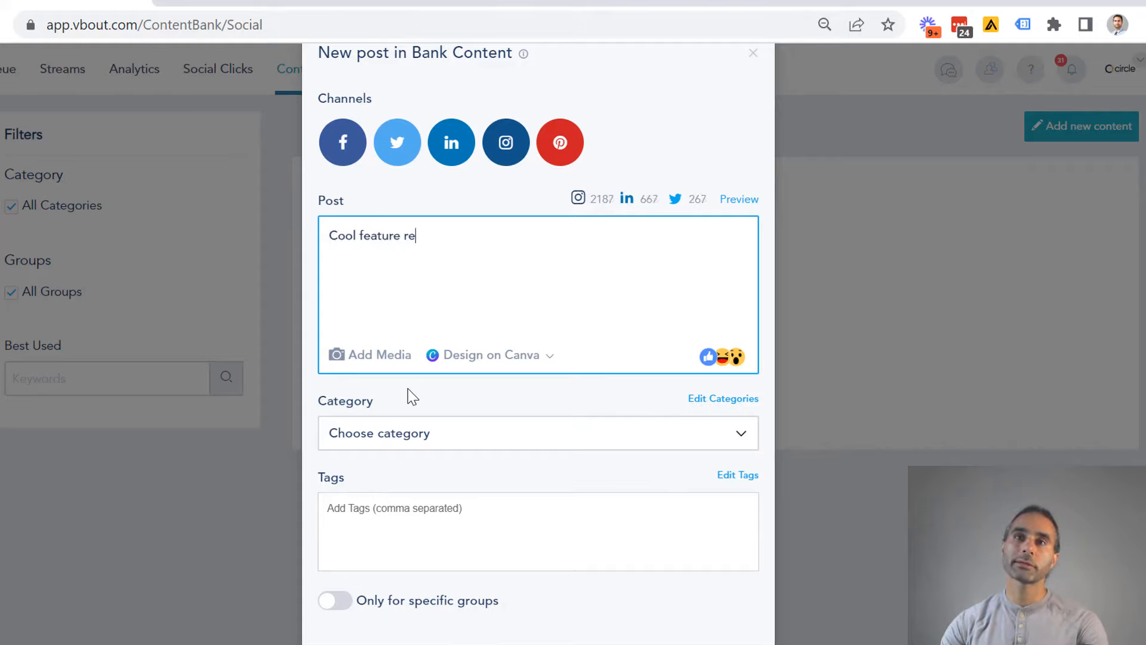
pyautogui.write('lease ')
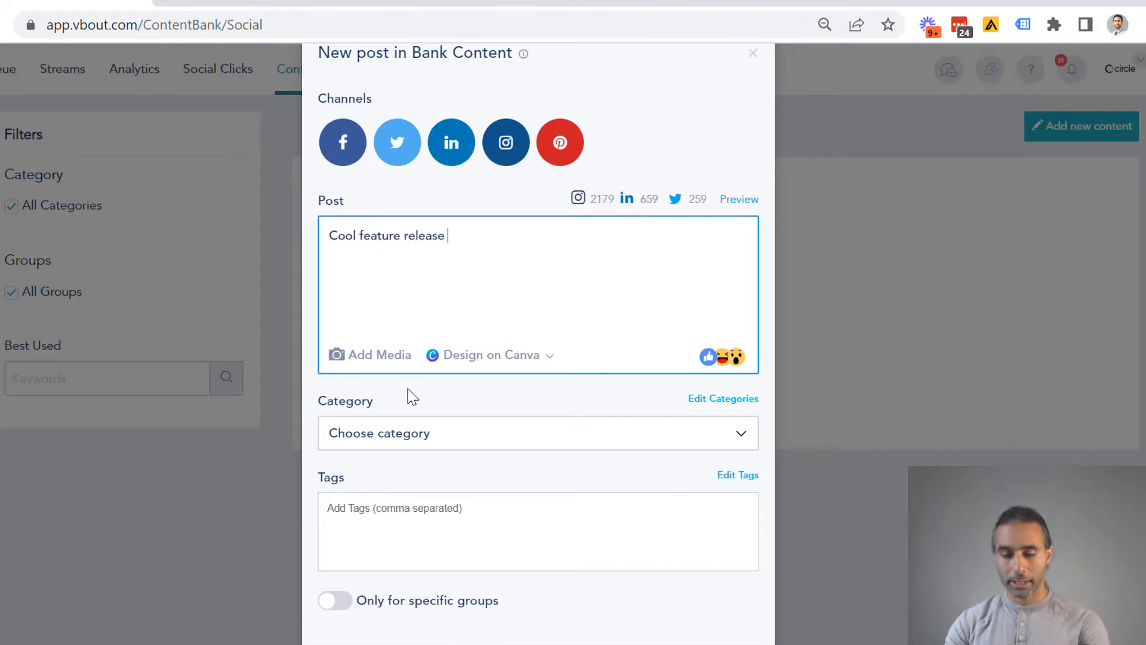
pyautogui.write('#Release @')
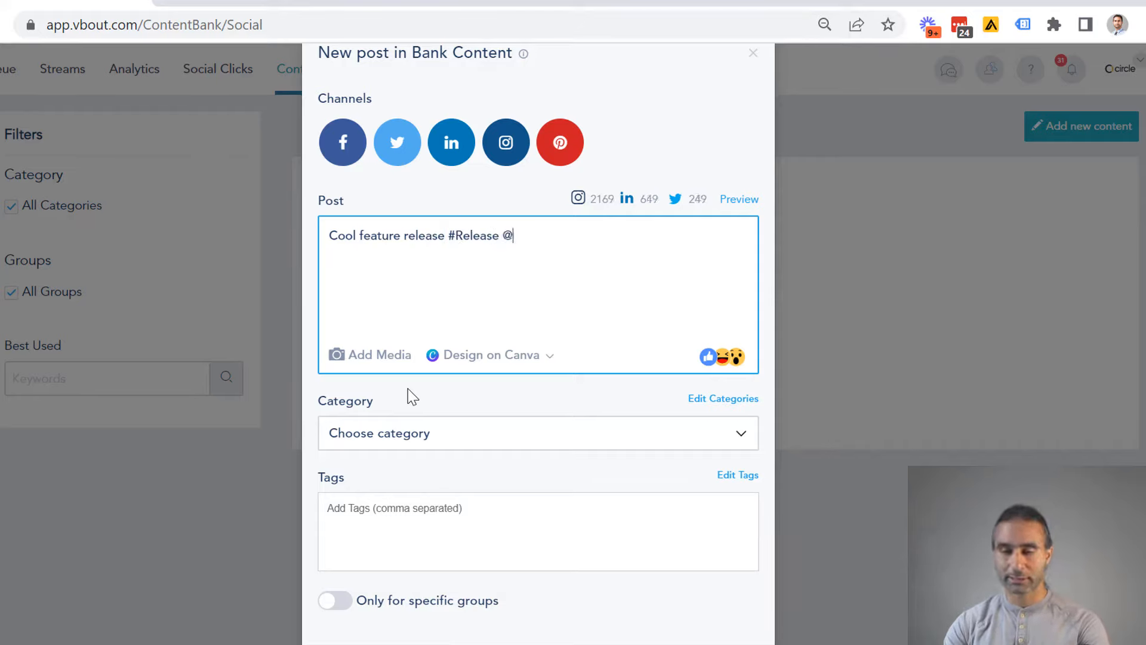
pyautogui.press('BackSpace')
pyautogui.write('#saas ')
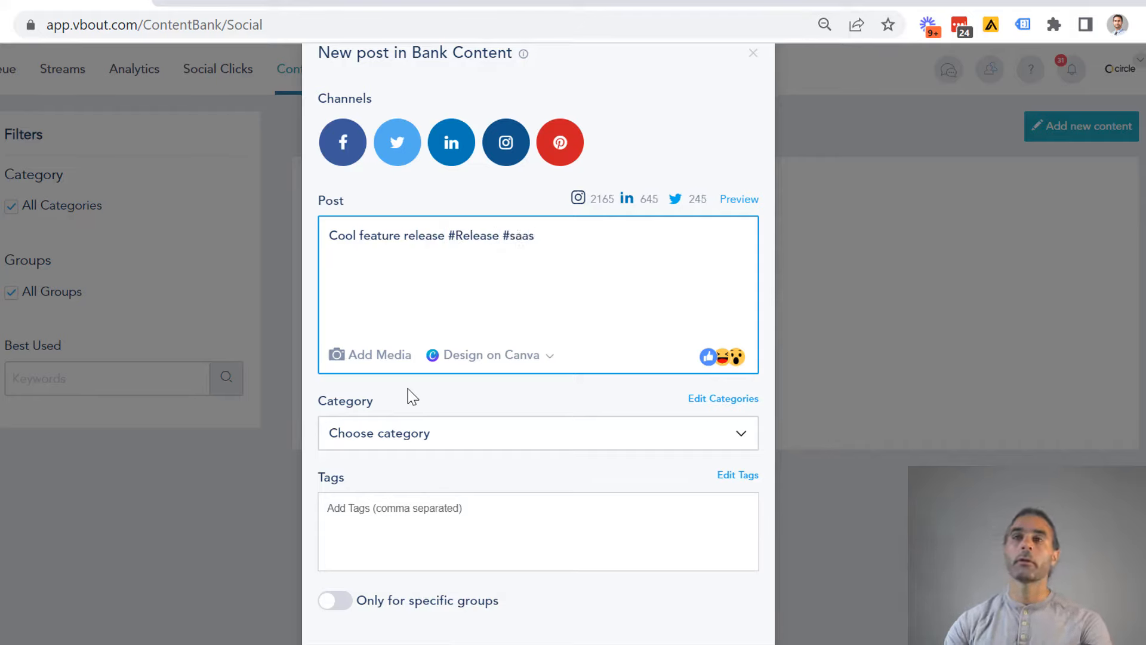
pyautogui.write('@')
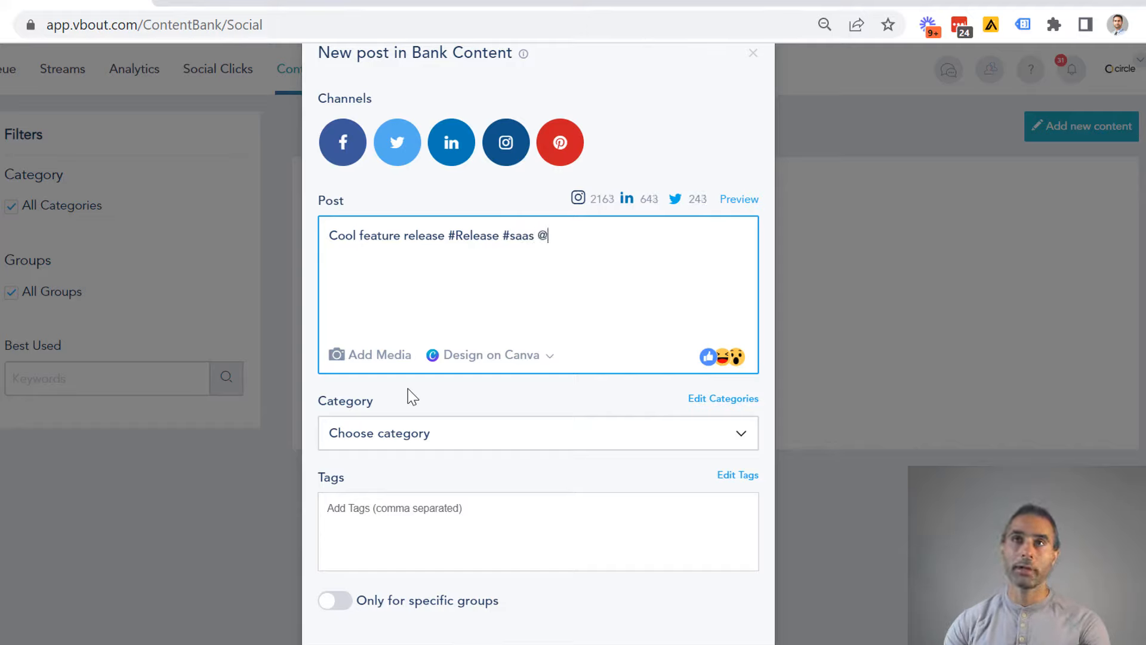
pyautogui.press('BackSpace')
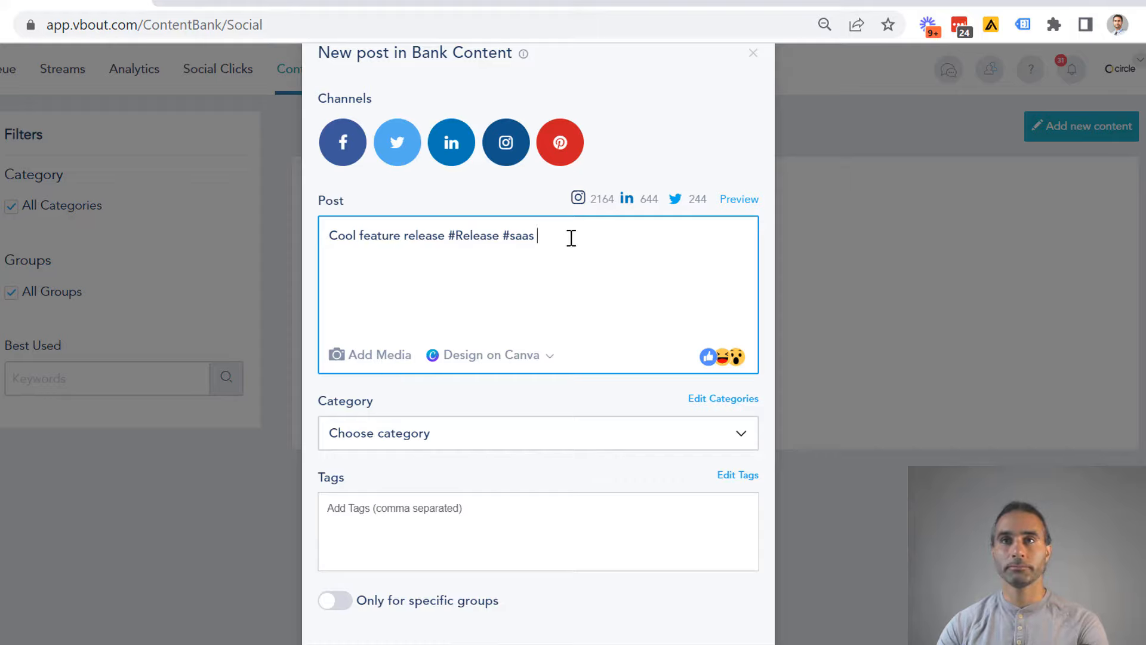
# - Attach two animated GIFs to the post: the laff-tv woman drinking, followed by the evite mariachi band
pyautogui.click(375, 362)
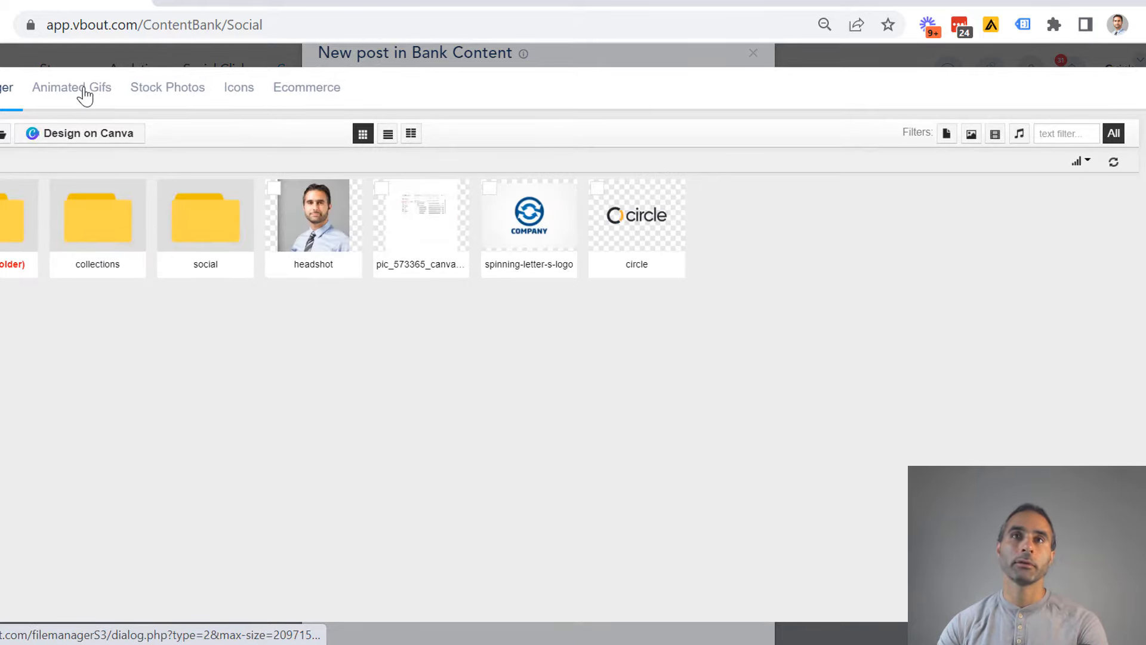
pyautogui.click(82, 94)
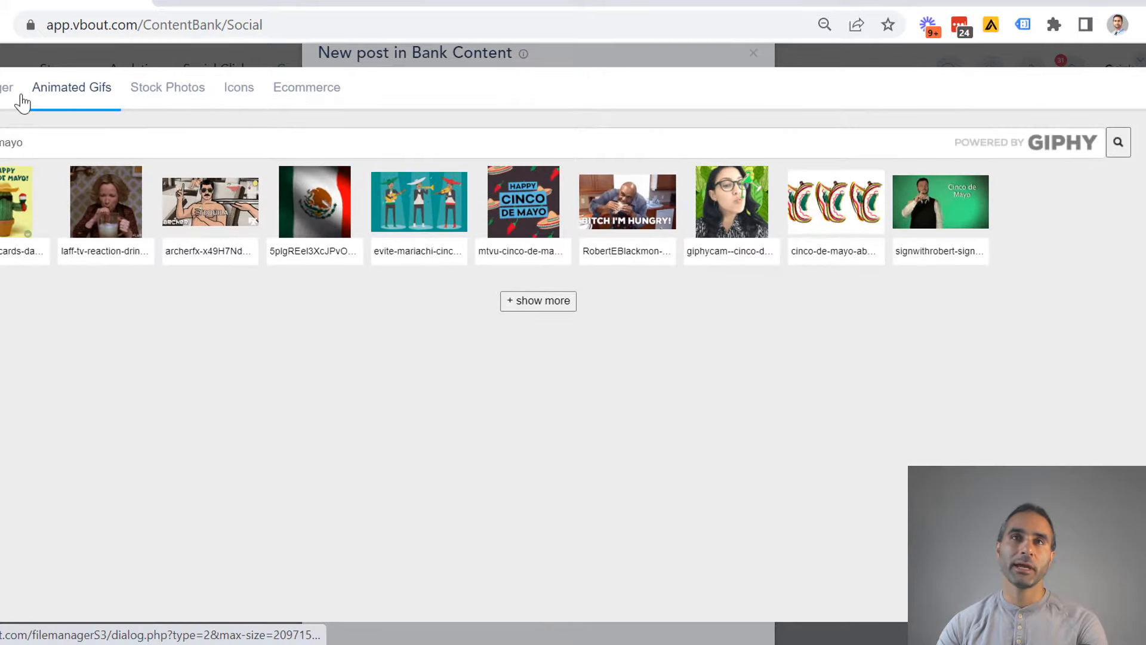
pyautogui.click(102, 222)
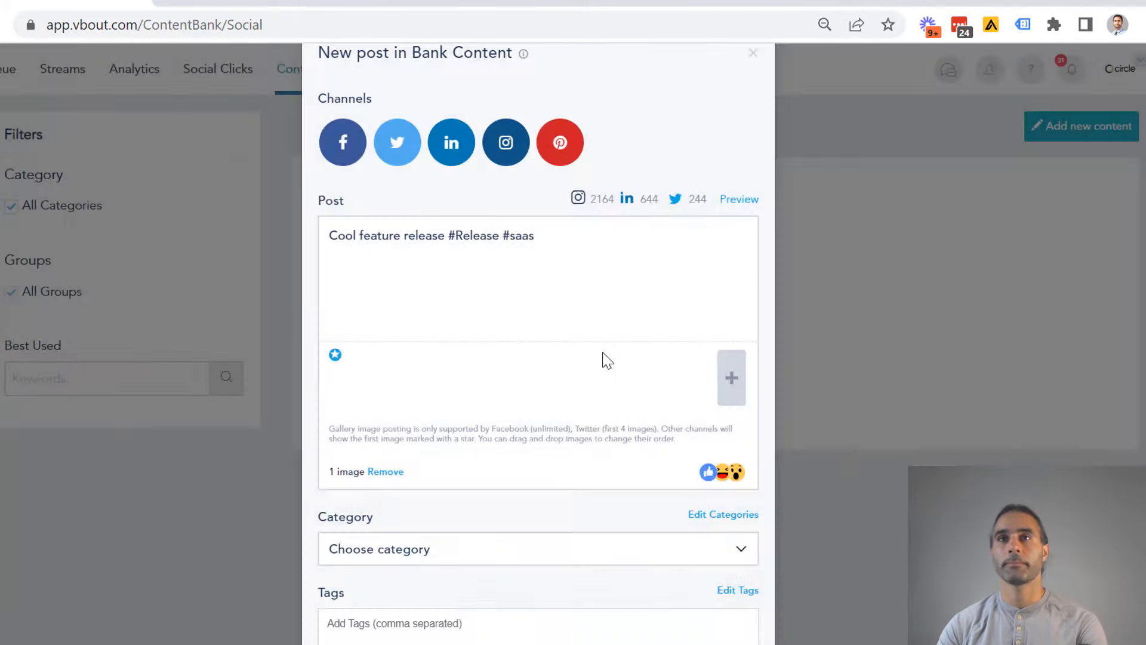
pyautogui.click(731, 378)
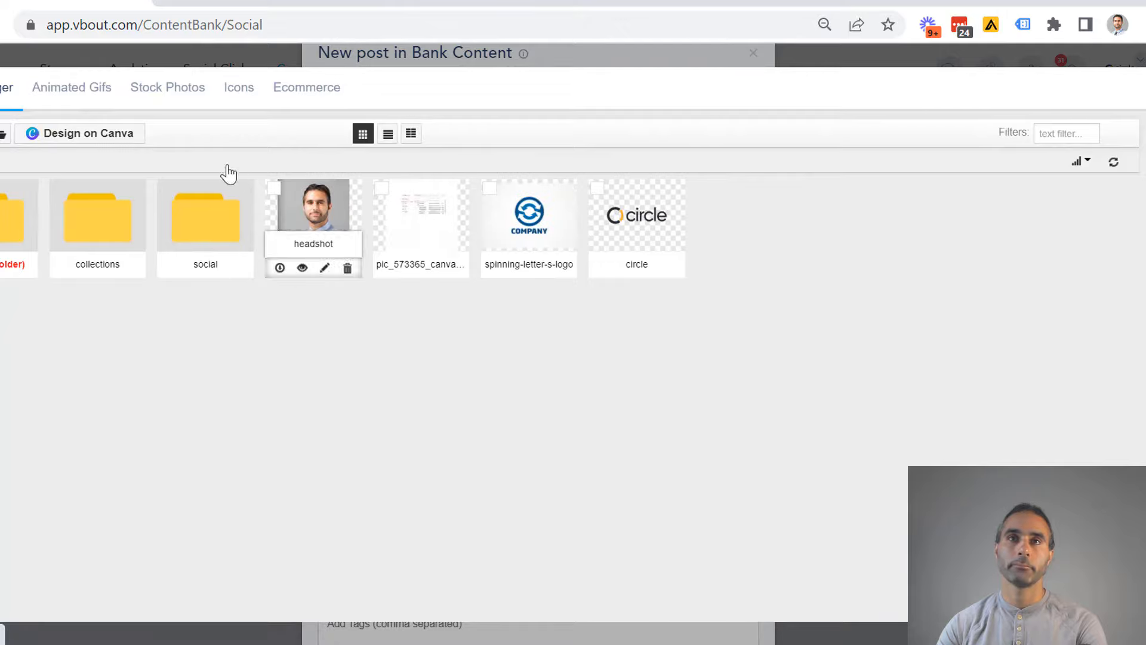
pyautogui.click(78, 89)
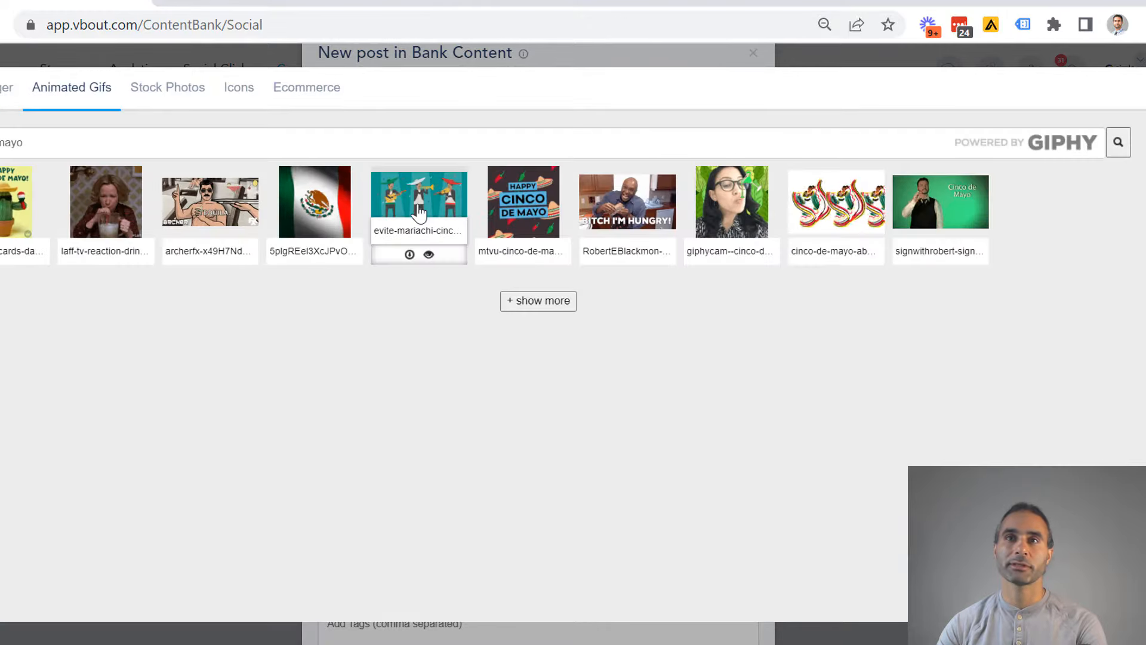
pyautogui.click(529, 256)
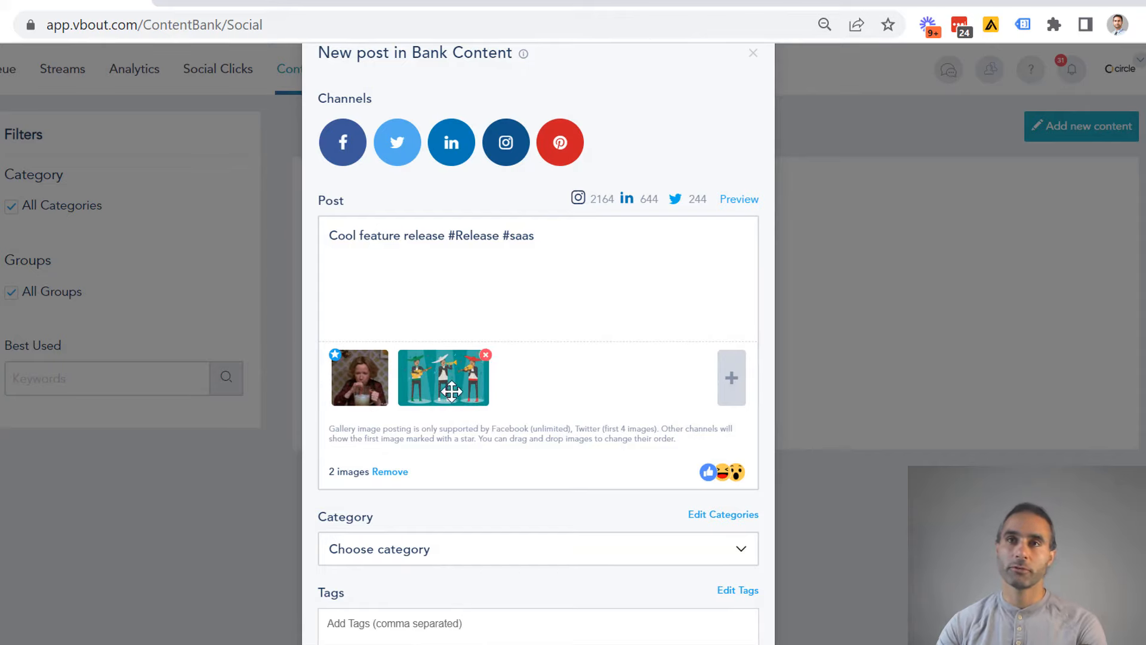
pyautogui.click(590, 239)
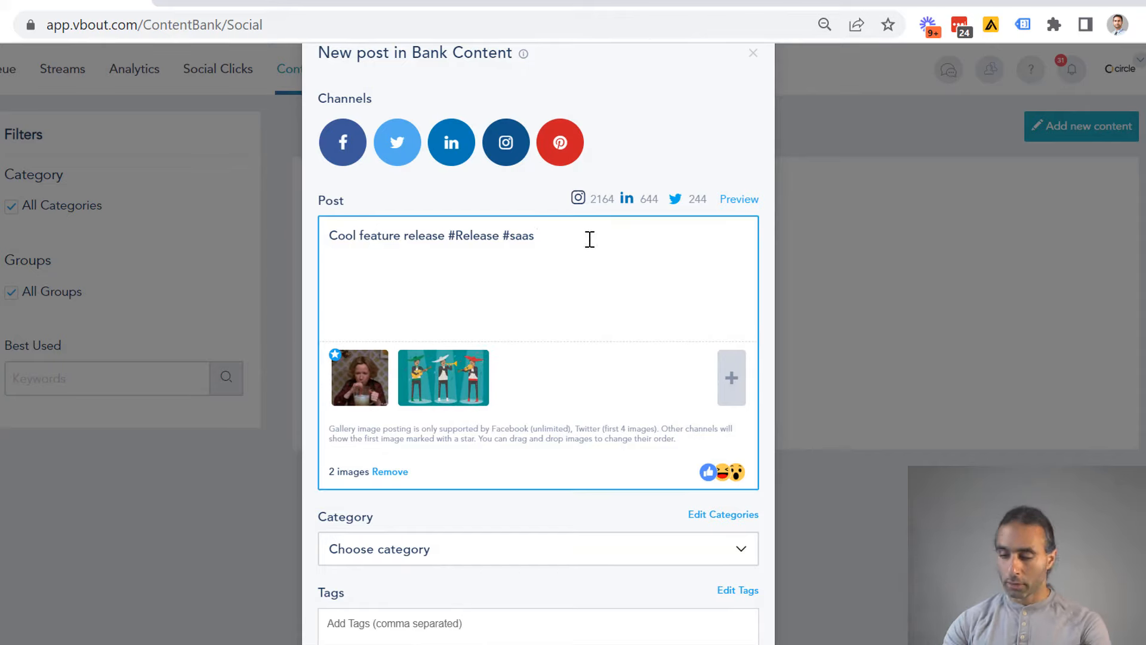
pyautogui.press('Return')
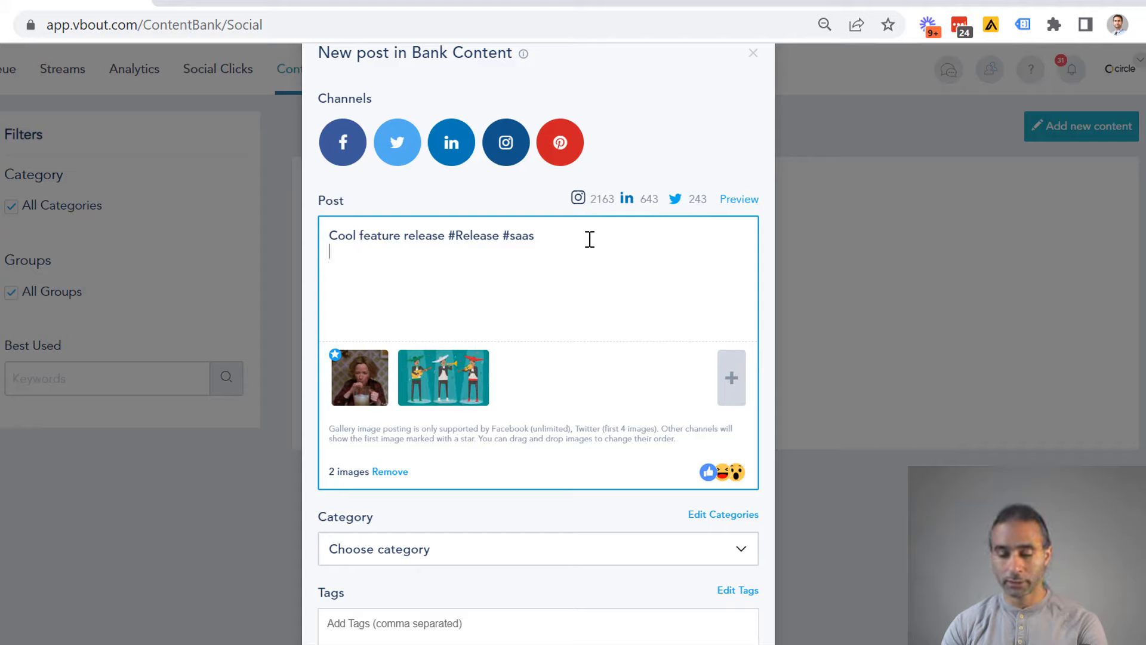
pyautogui.write('http:')
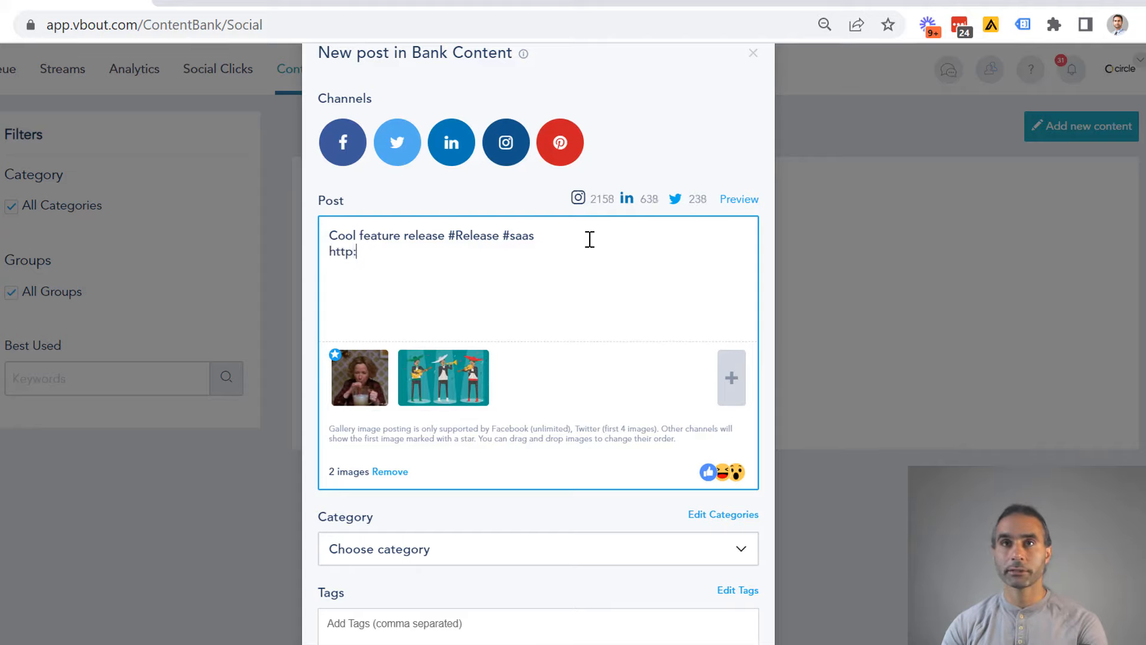
pyautogui.press('BackSpace')
pyautogui.write('s:')
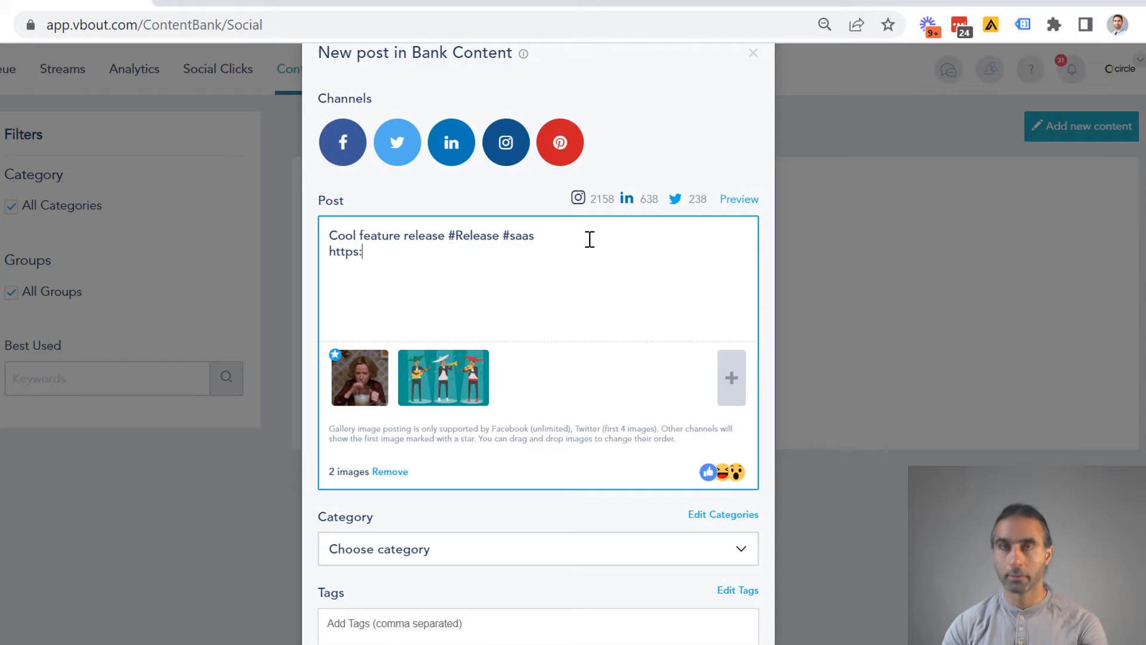
pyautogui.write('//google.com')
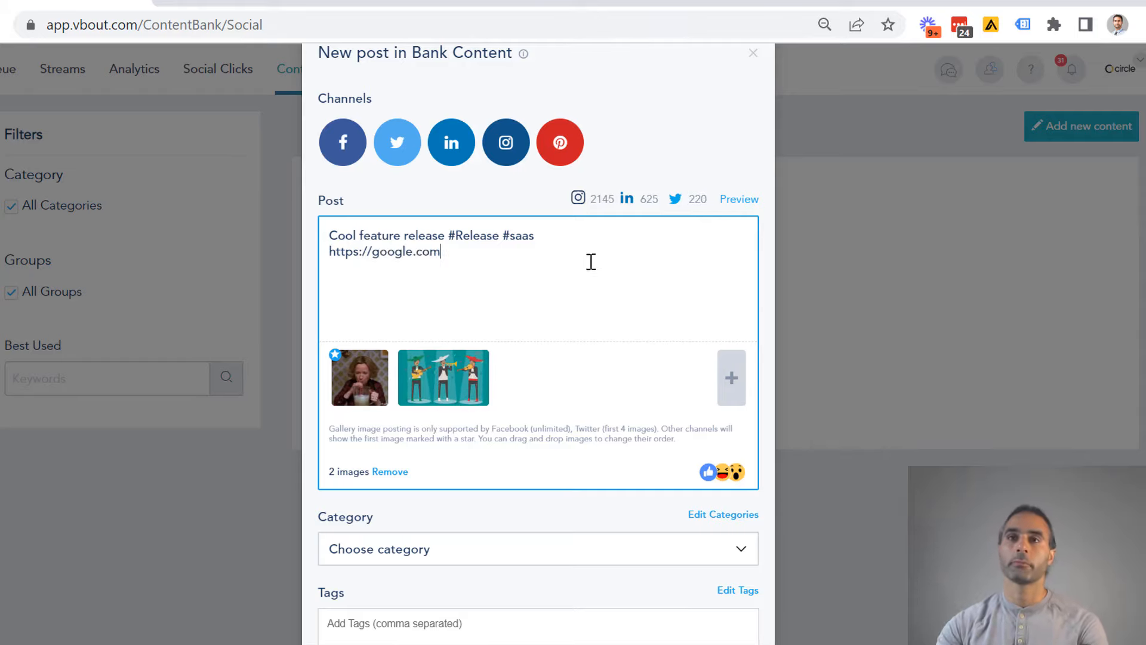
# - Create and save a new post category named "World News"
pyautogui.scroll(-3, 614, 432)
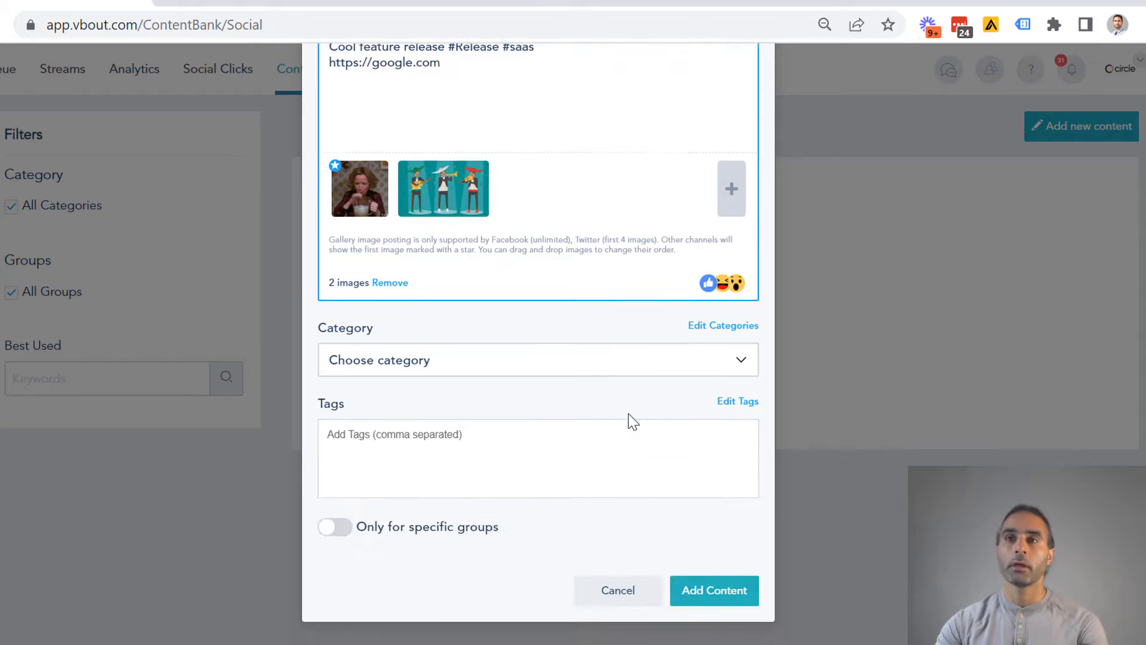
pyautogui.click(422, 361)
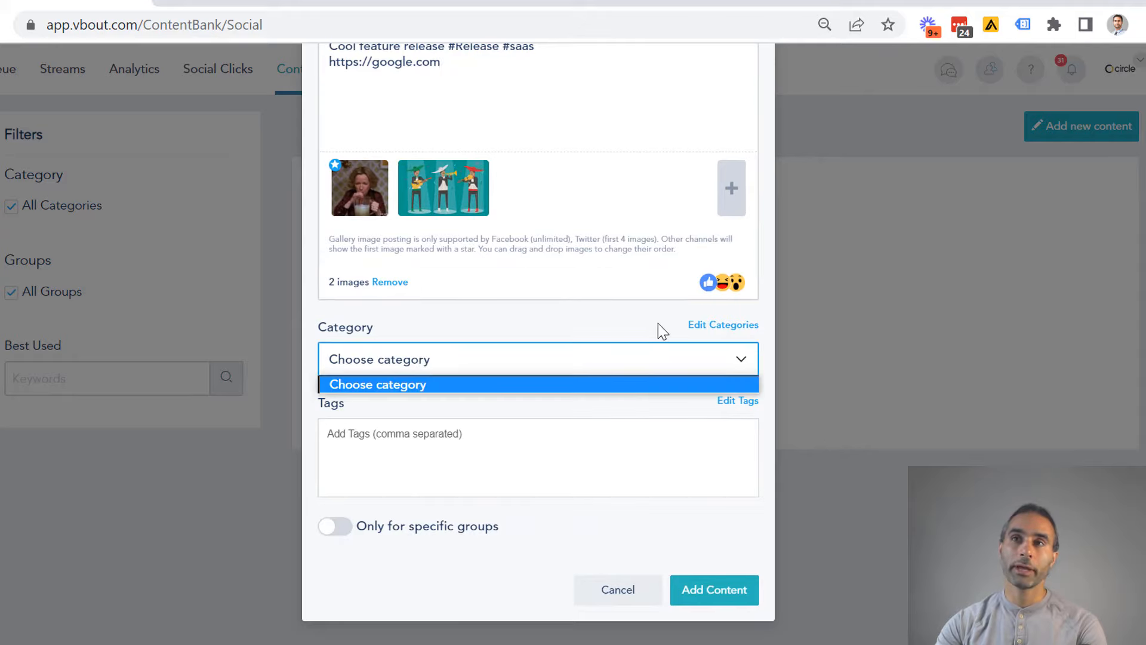
pyautogui.click(703, 328)
pyautogui.click(703, 328)
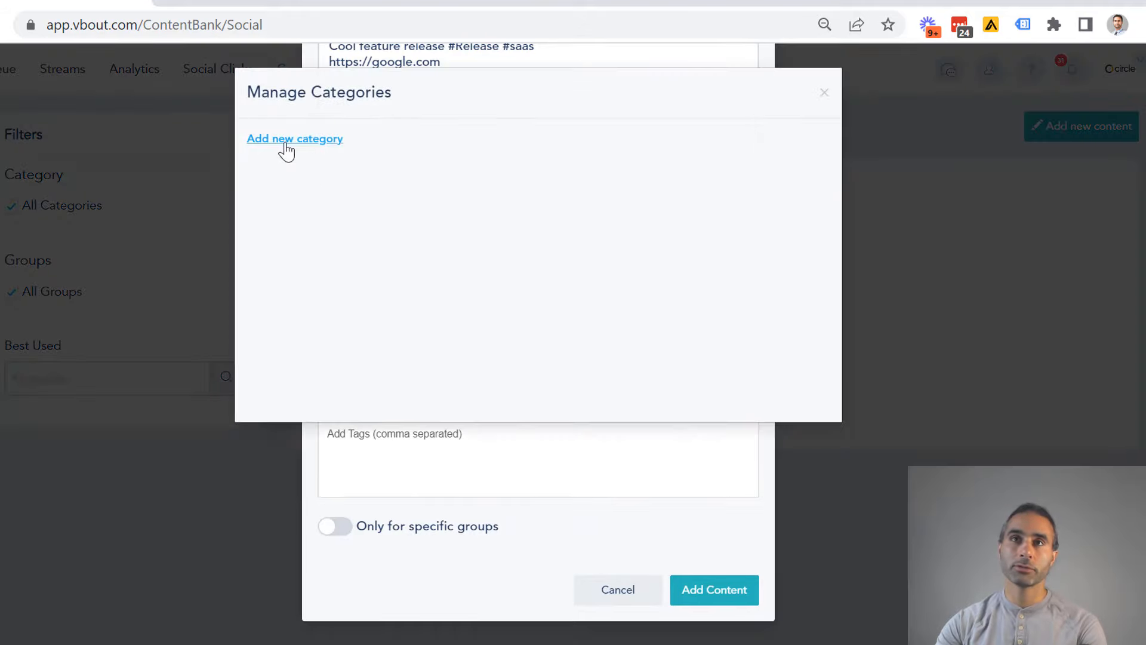
pyautogui.click(322, 185)
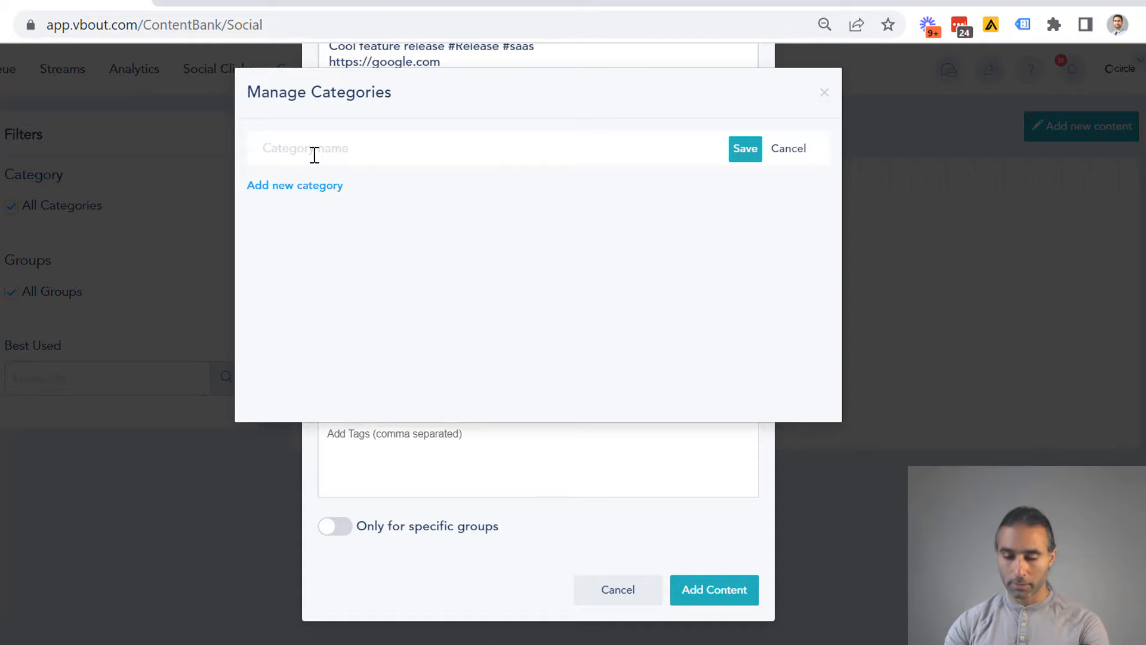
pyautogui.write('World News')
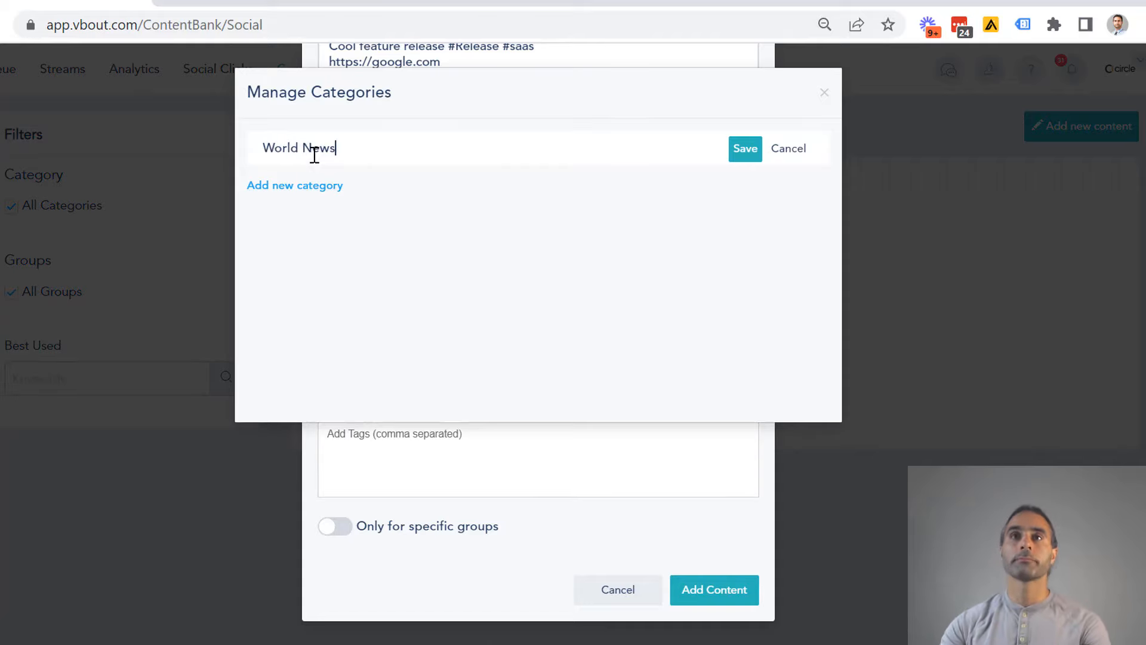
pyautogui.click(744, 153)
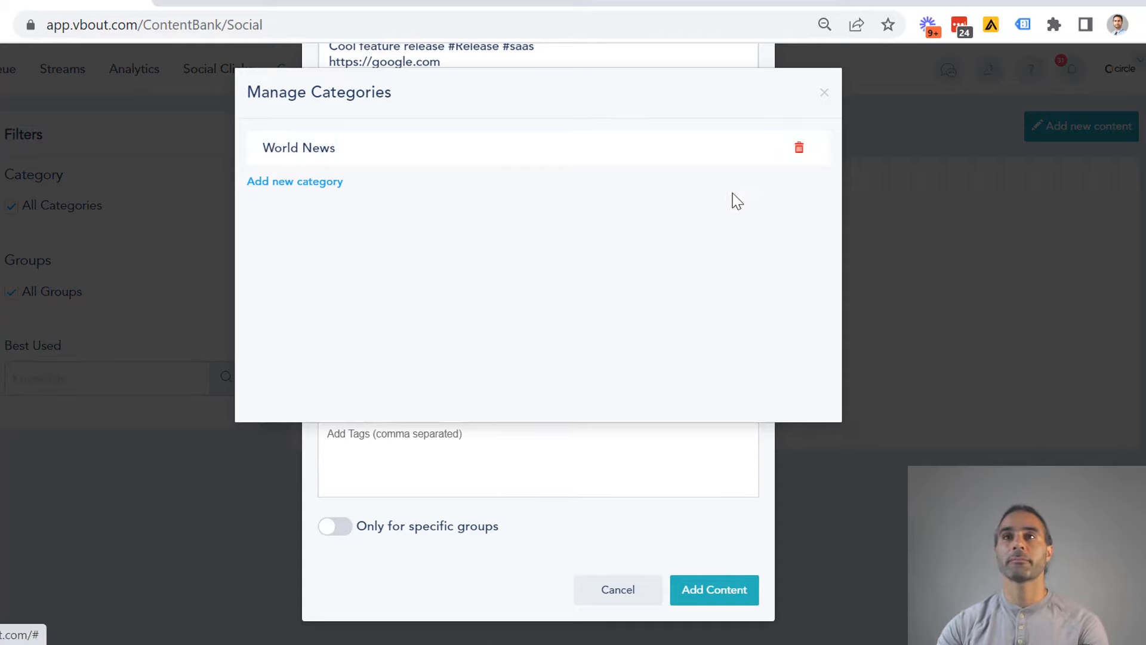
# - Add and save a second category named "Sports", and close the category manager
pyautogui.click(305, 182)
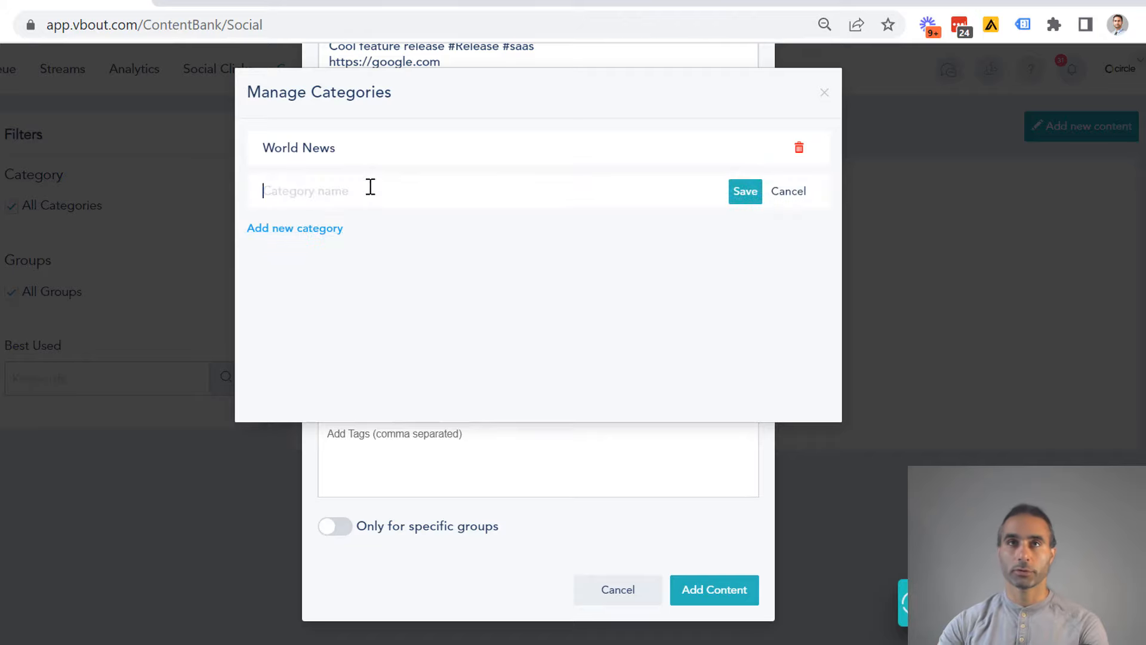
pyautogui.click(370, 186)
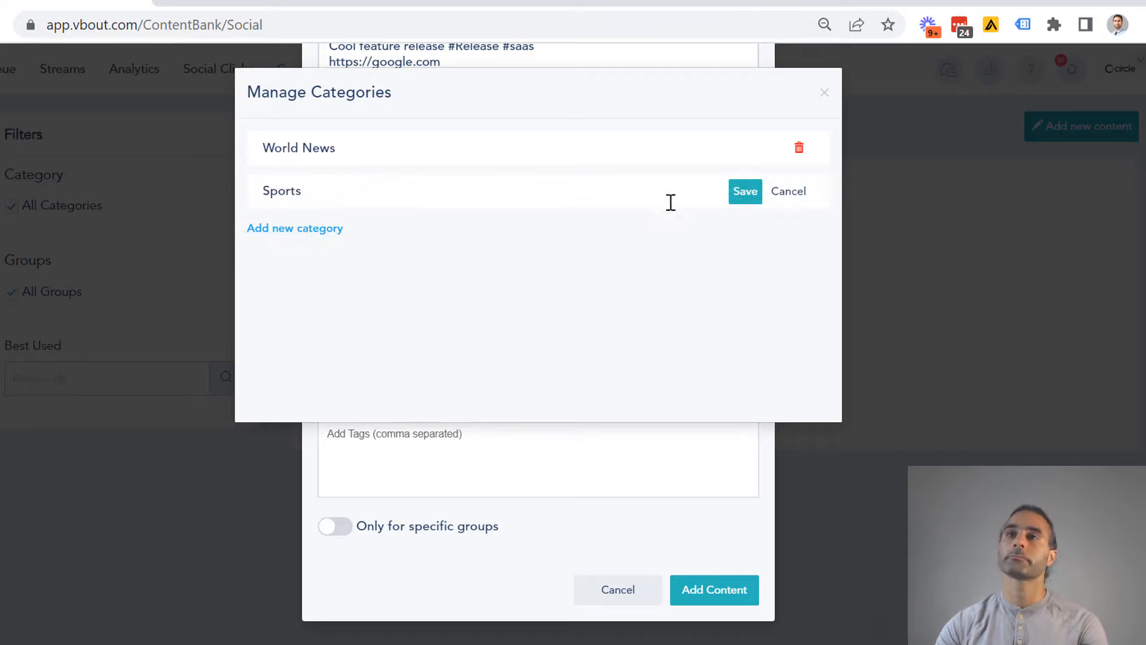
pyautogui.click(754, 192)
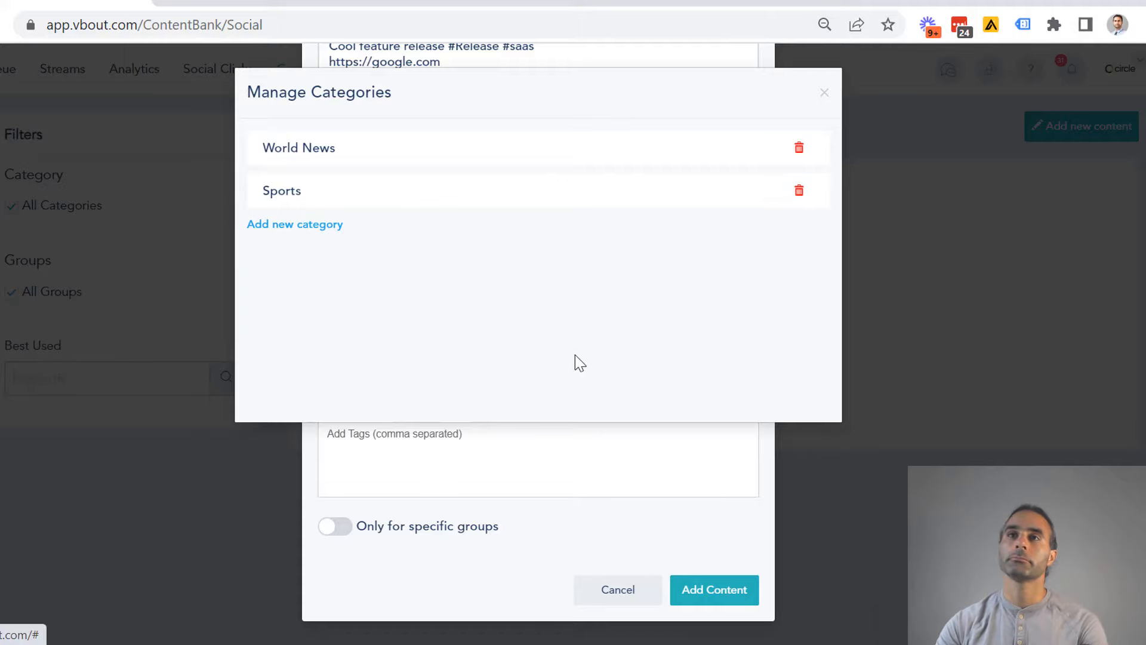
pyautogui.click(821, 98)
# - Assign the post to the World News category and tag it Local and Neighborhood
pyautogui.click(537, 357)
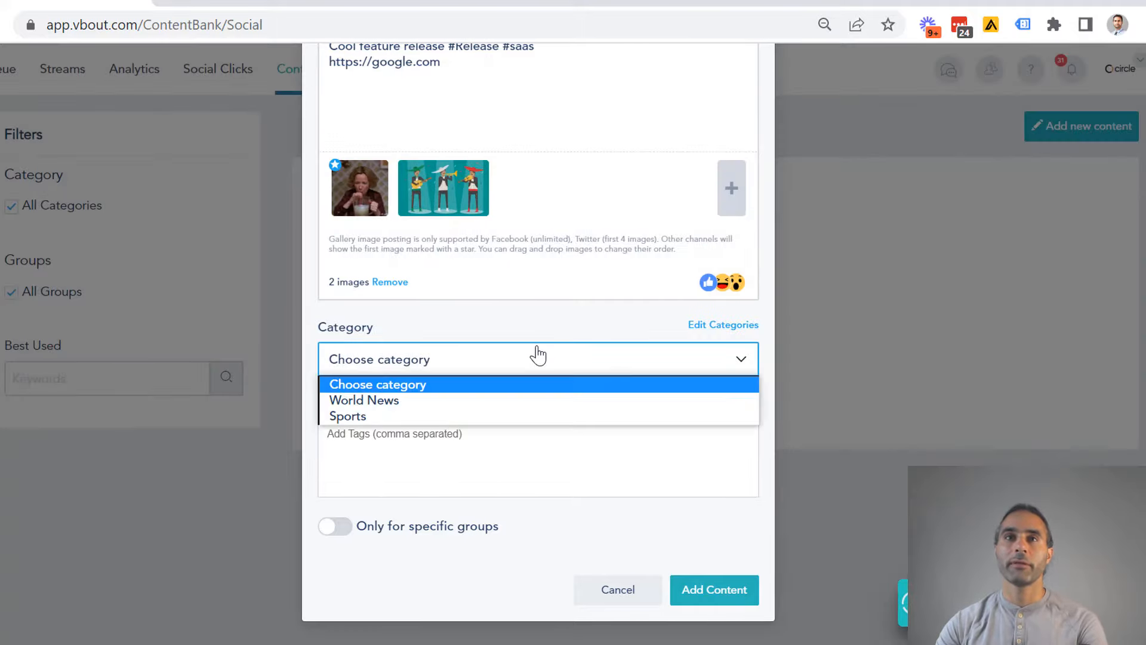
pyautogui.click(453, 400)
pyautogui.click(425, 433)
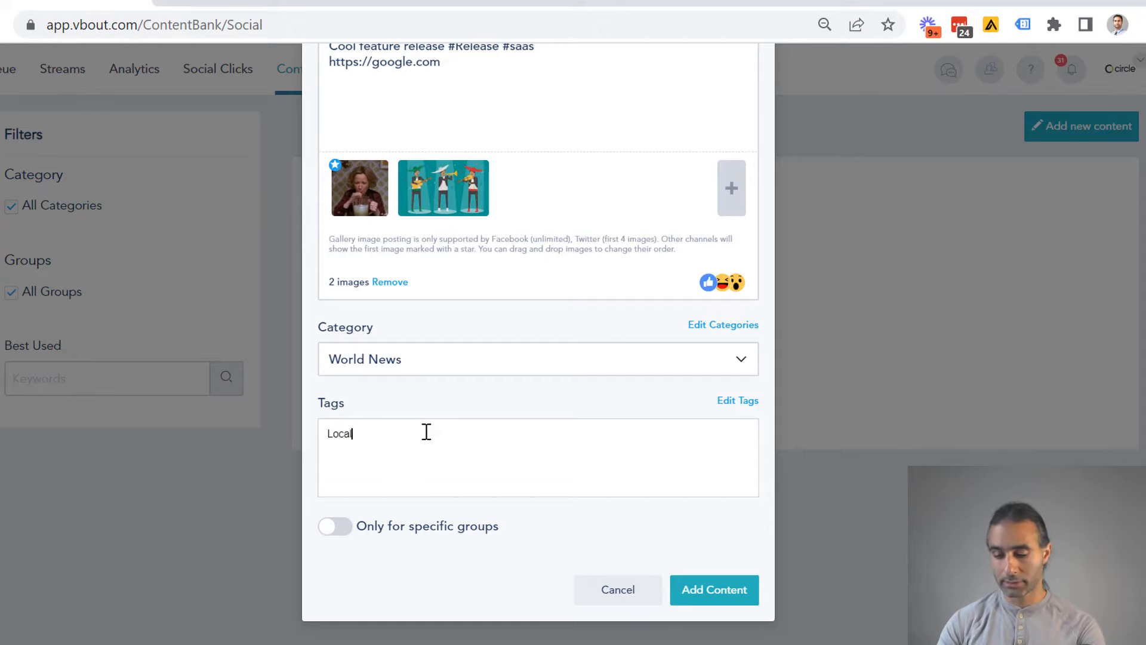
pyautogui.press('Return')
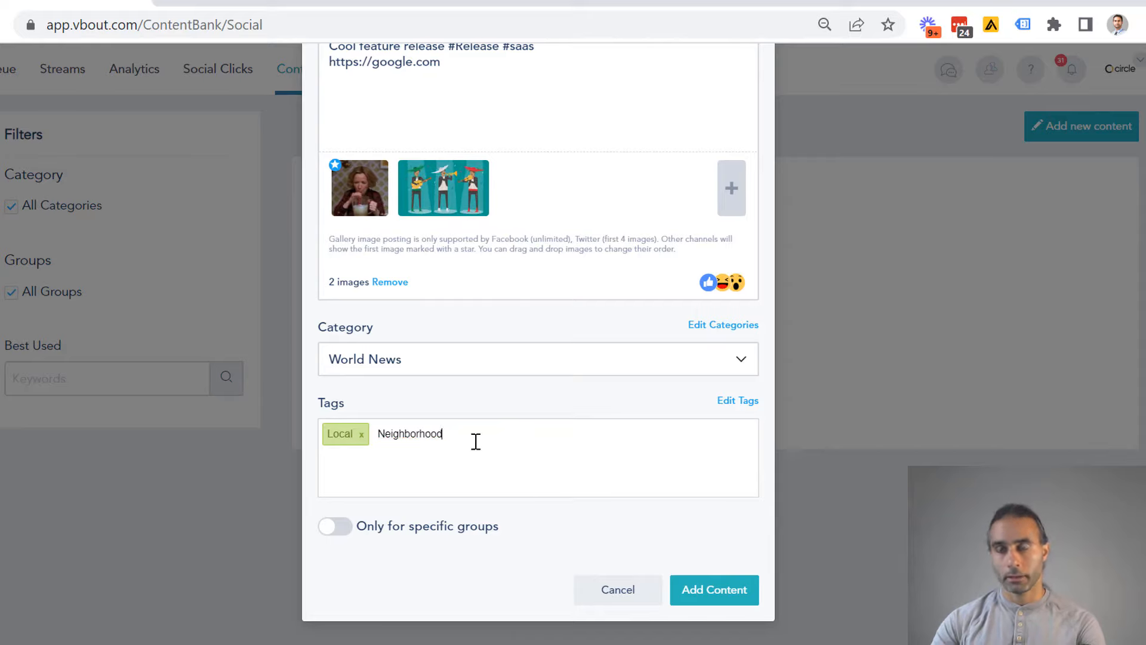
pyautogui.press('Return')
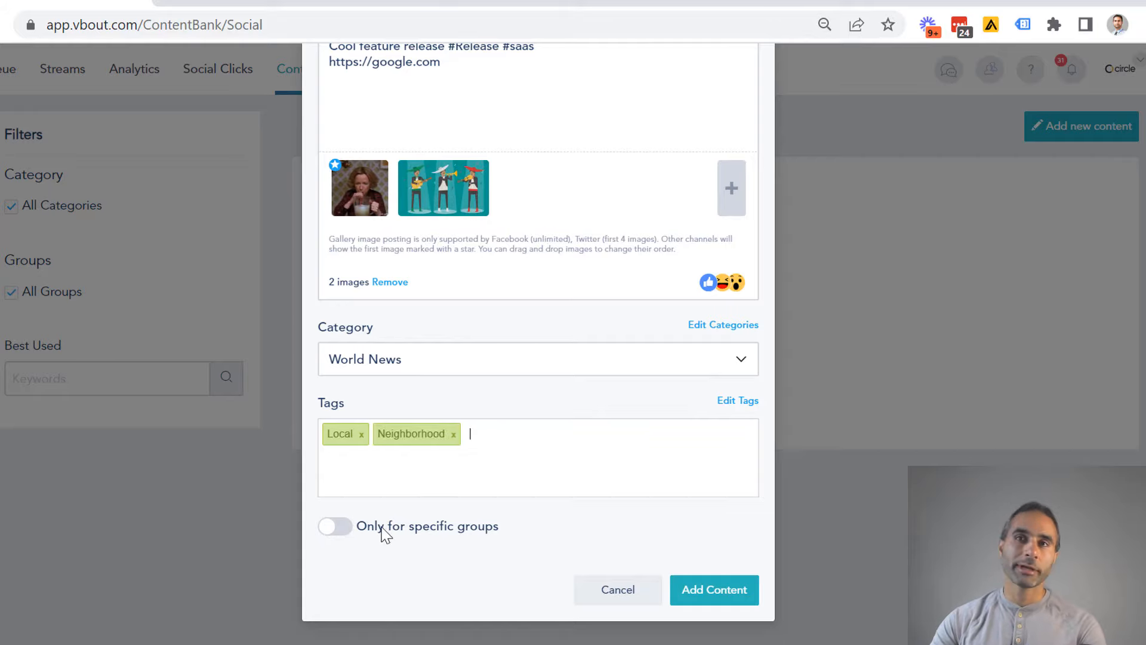
# - Restrict the post to specific groups only
pyautogui.click(345, 532)
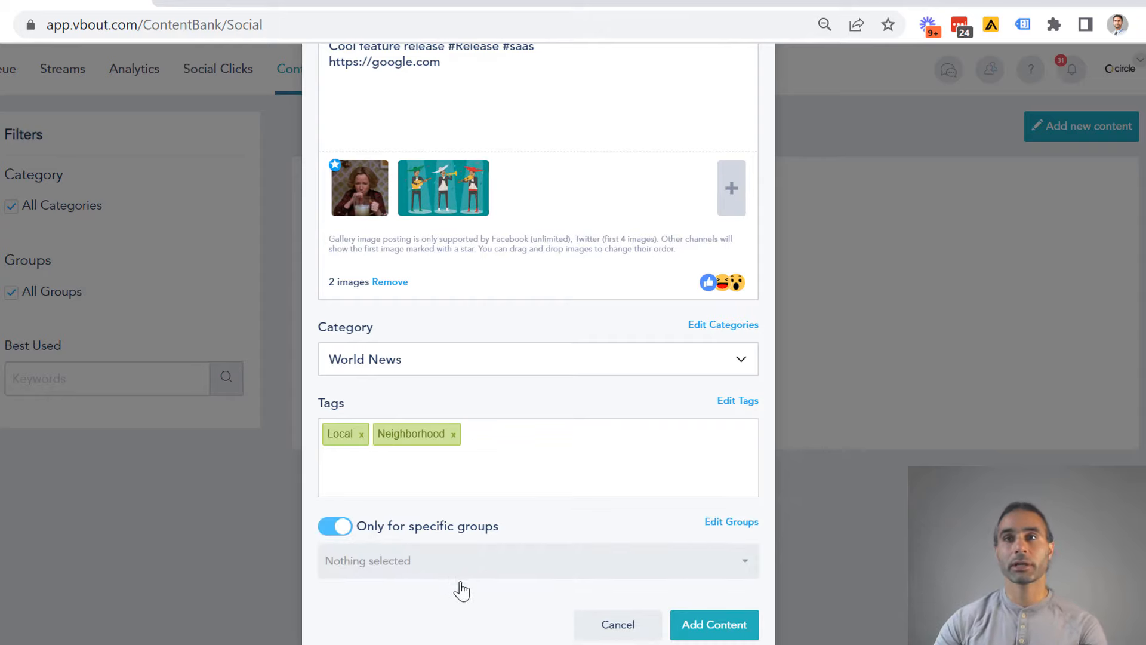
pyautogui.click(453, 563)
pyautogui.scroll(-1, 477, 552)
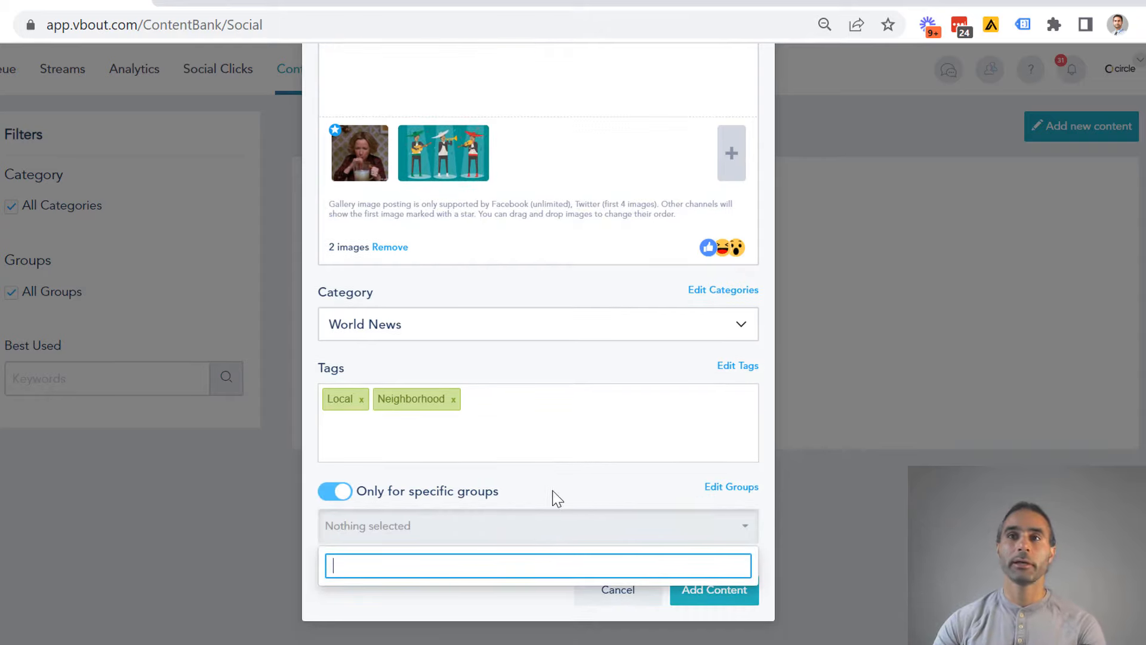
pyautogui.click(336, 491)
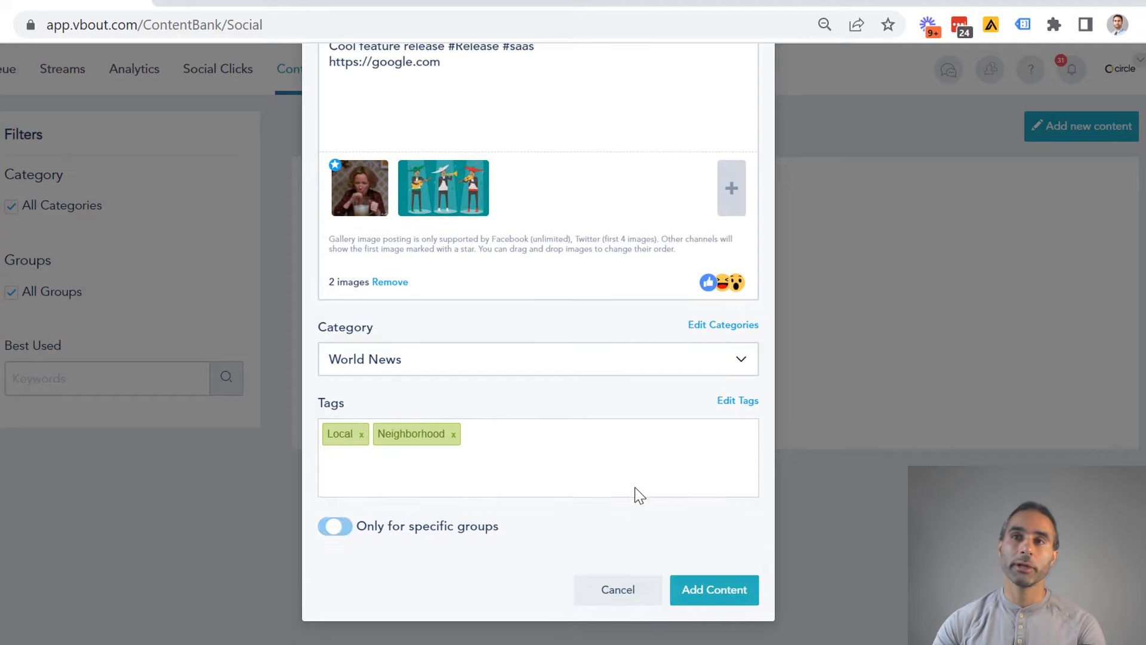
pyautogui.click(346, 528)
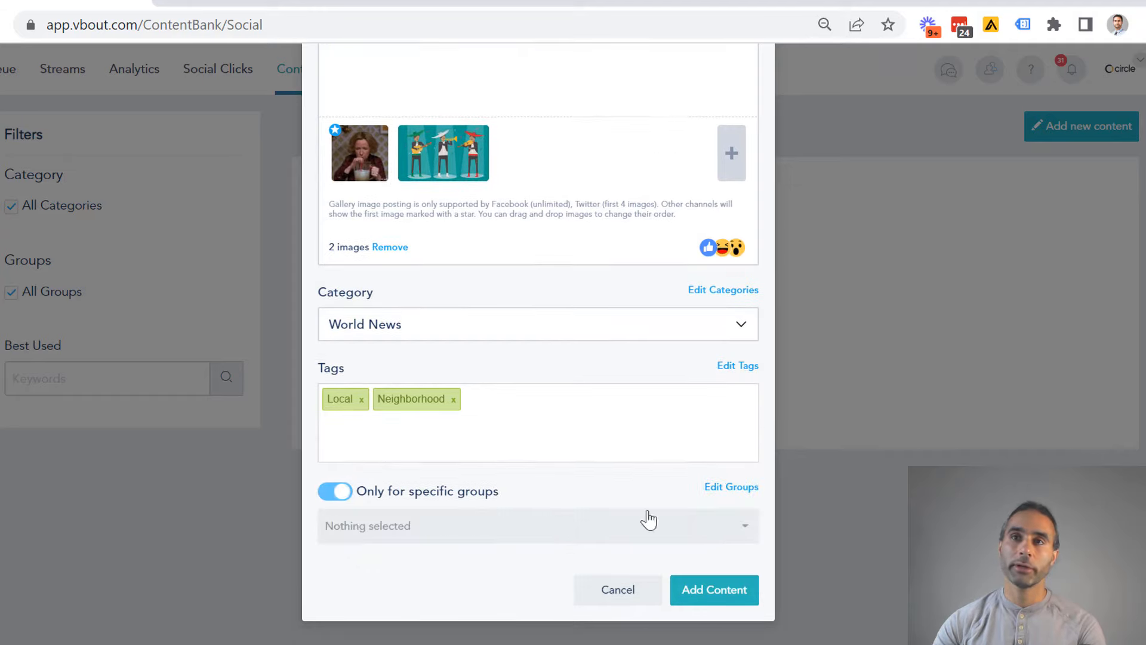
# - Start a new group in the group manager and name it Restaurants
pyautogui.click(726, 487)
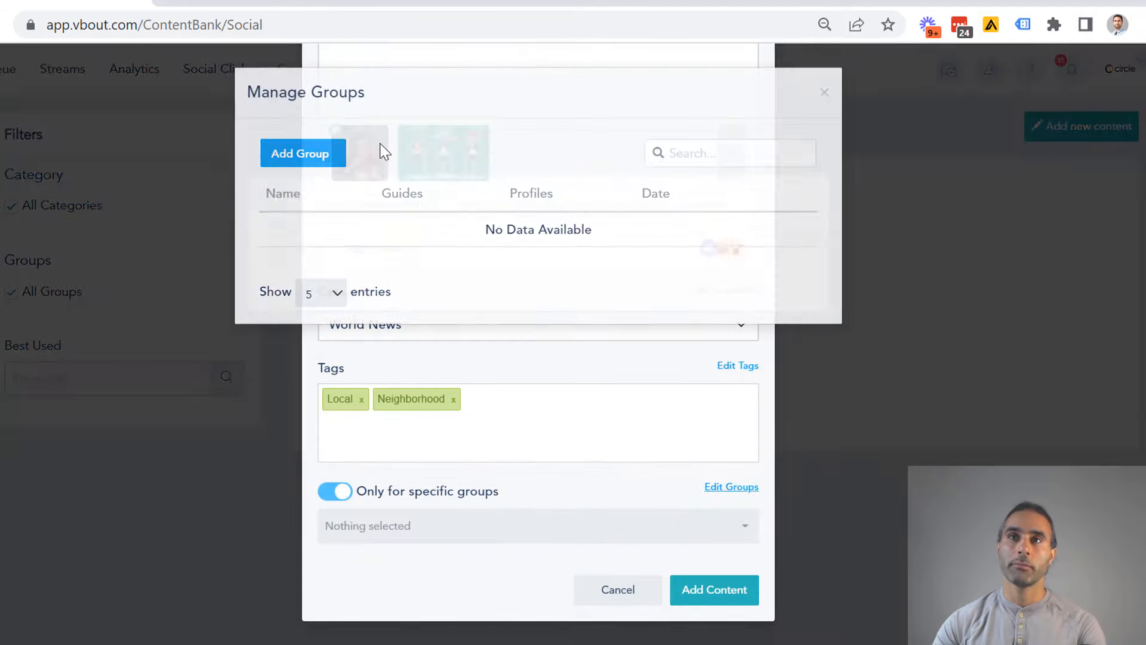
pyautogui.click(320, 156)
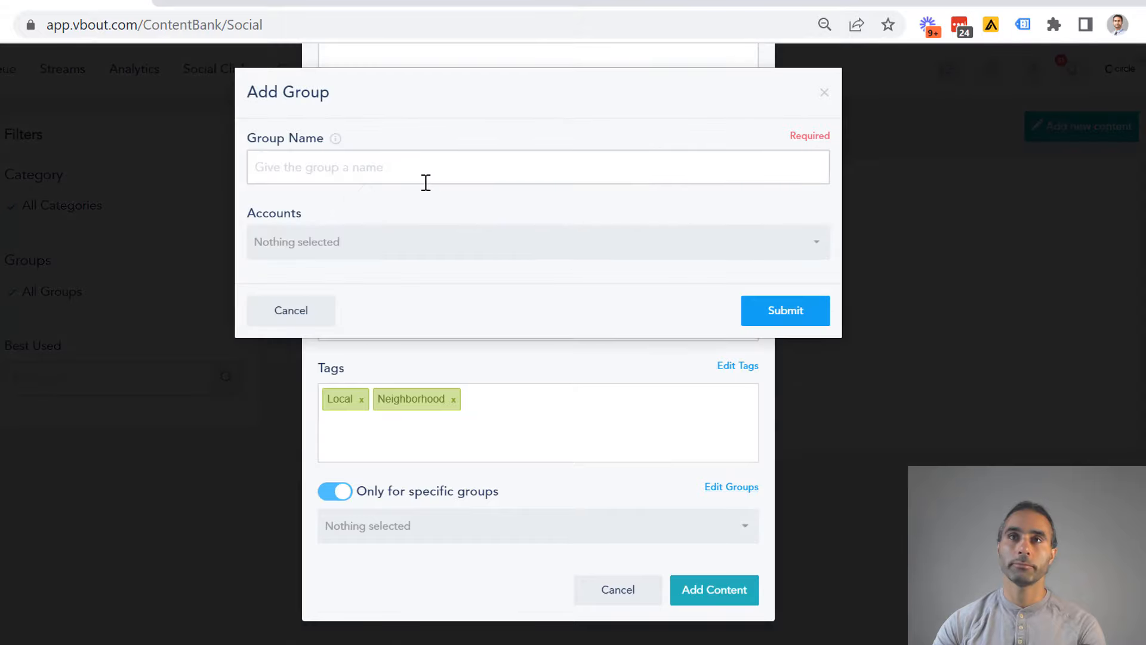
pyautogui.click(399, 166)
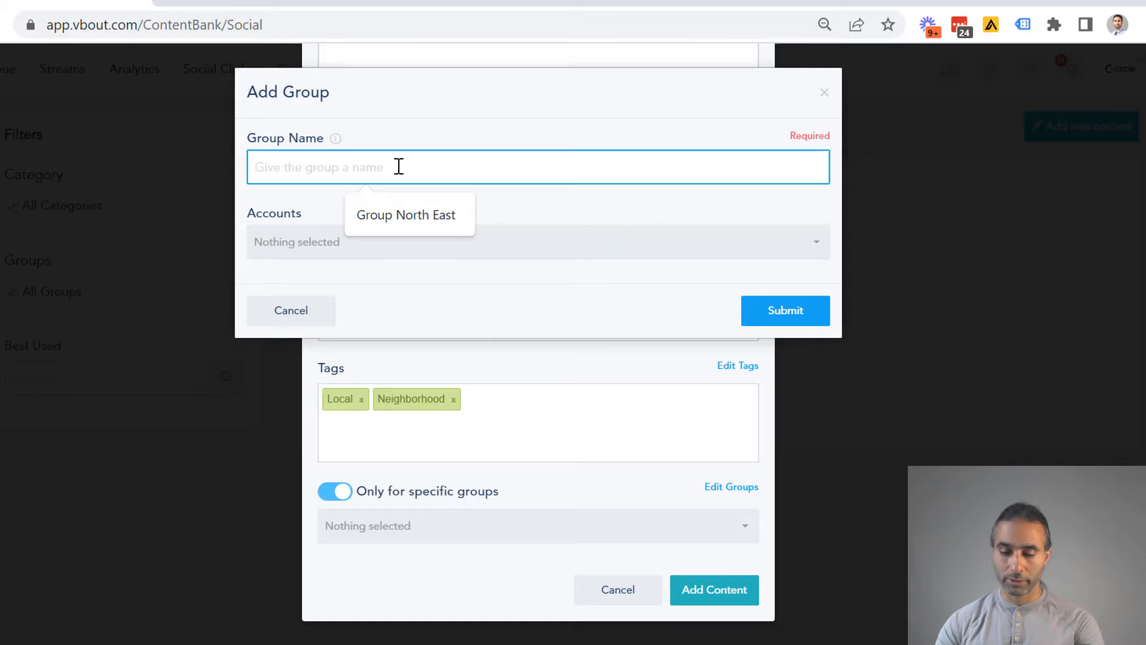
pyautogui.write('Restaurants')
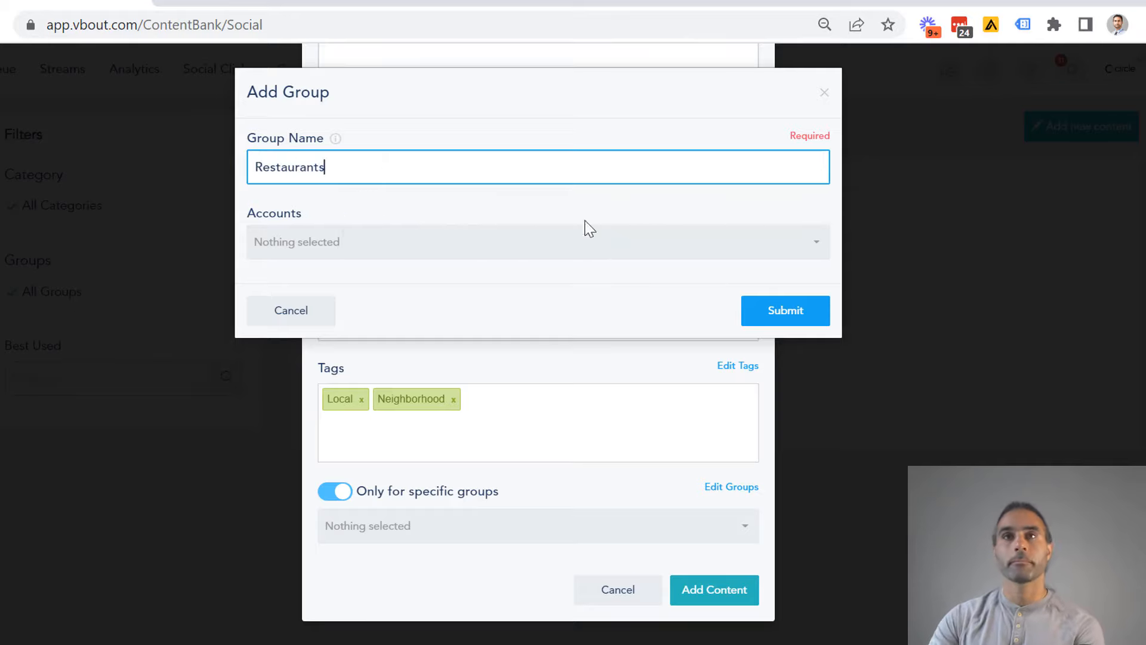
# - Assign the Blue Jeans and blackjeans accounts to the Restaurants group, submit it and close the group manager
pyautogui.click(560, 245)
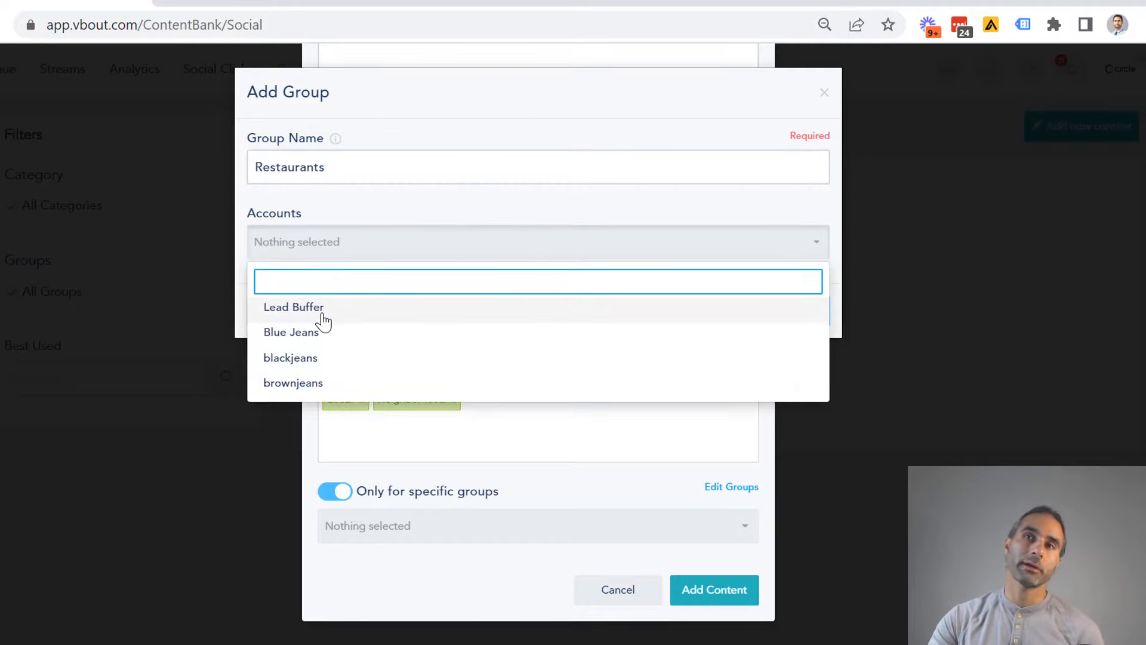
pyautogui.click(309, 331)
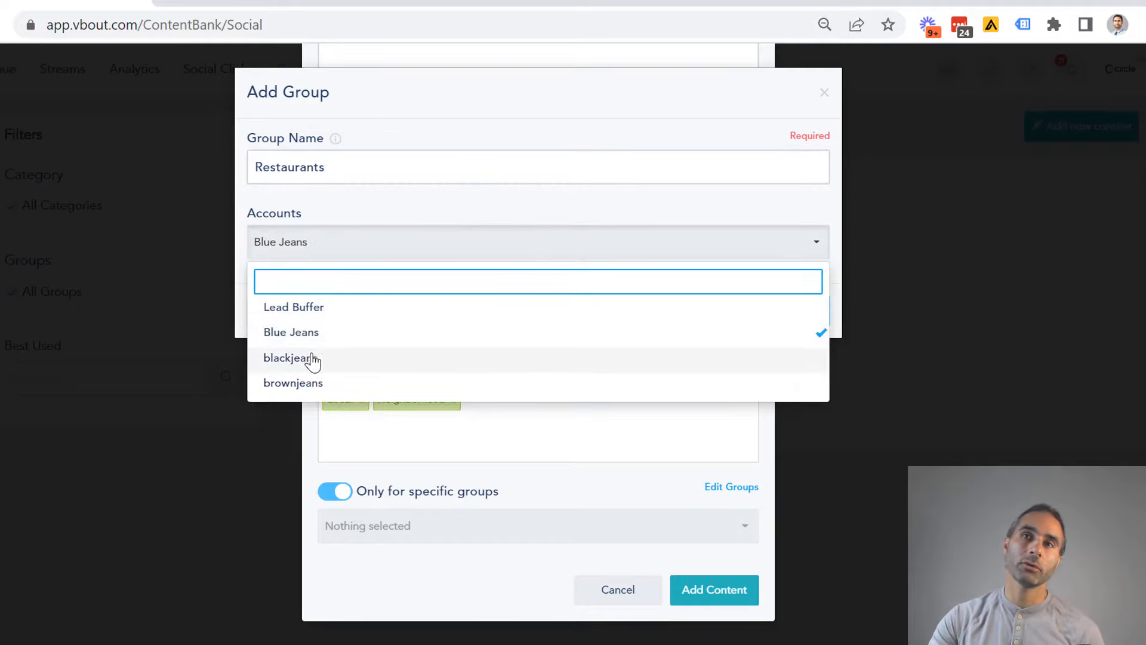
pyautogui.click(292, 358)
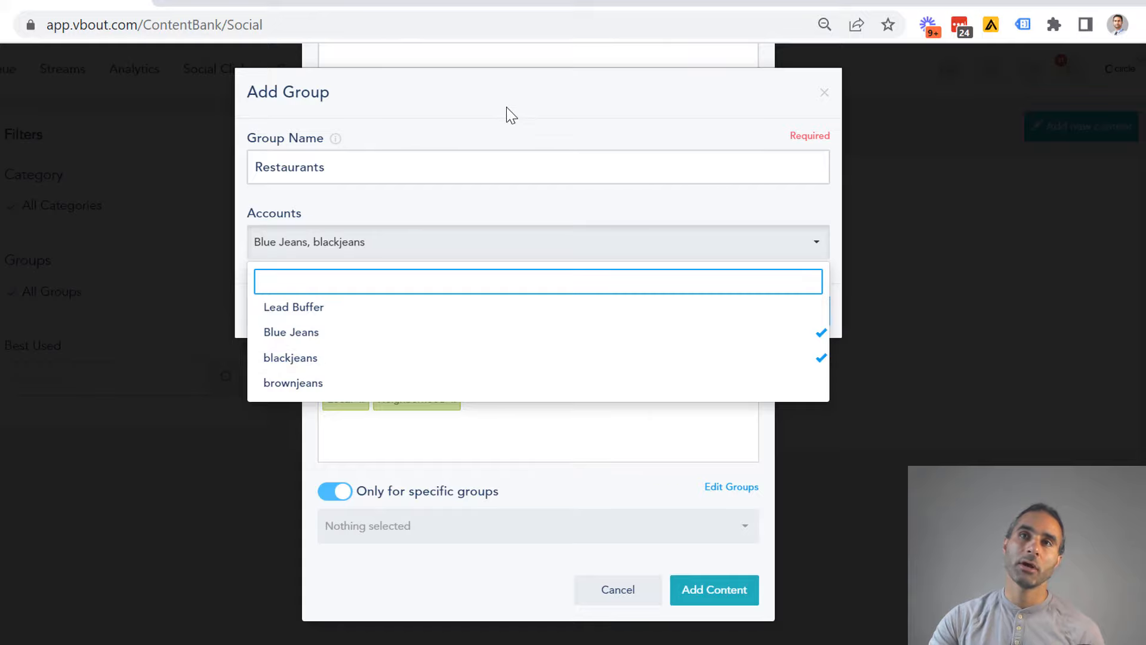
pyautogui.click(506, 109)
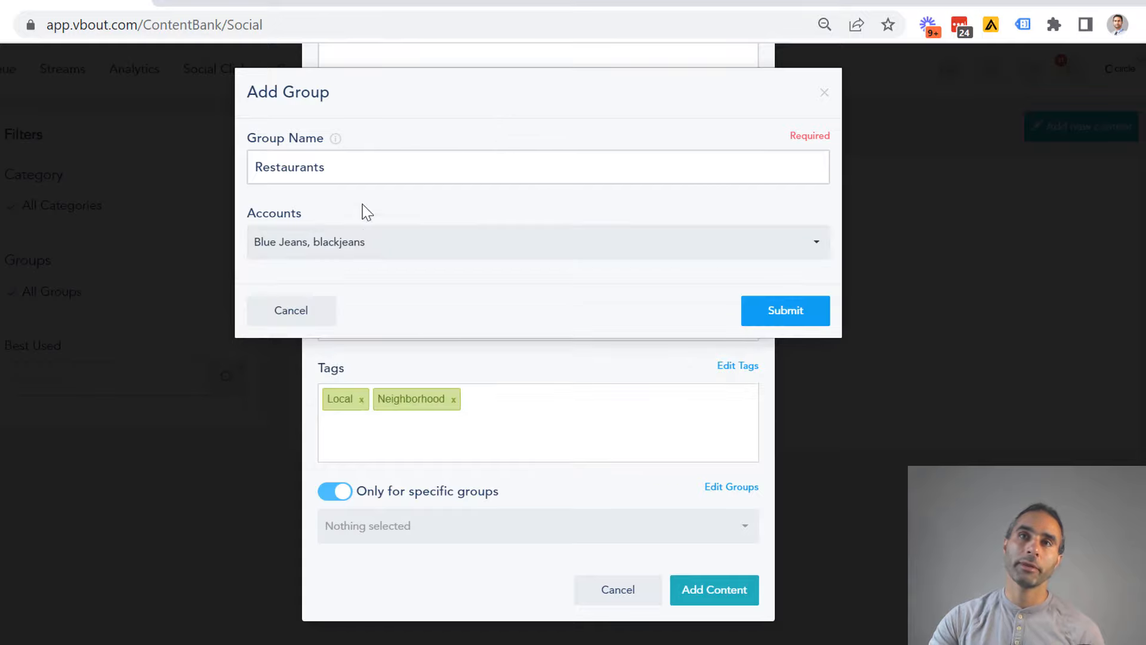
pyautogui.click(799, 327)
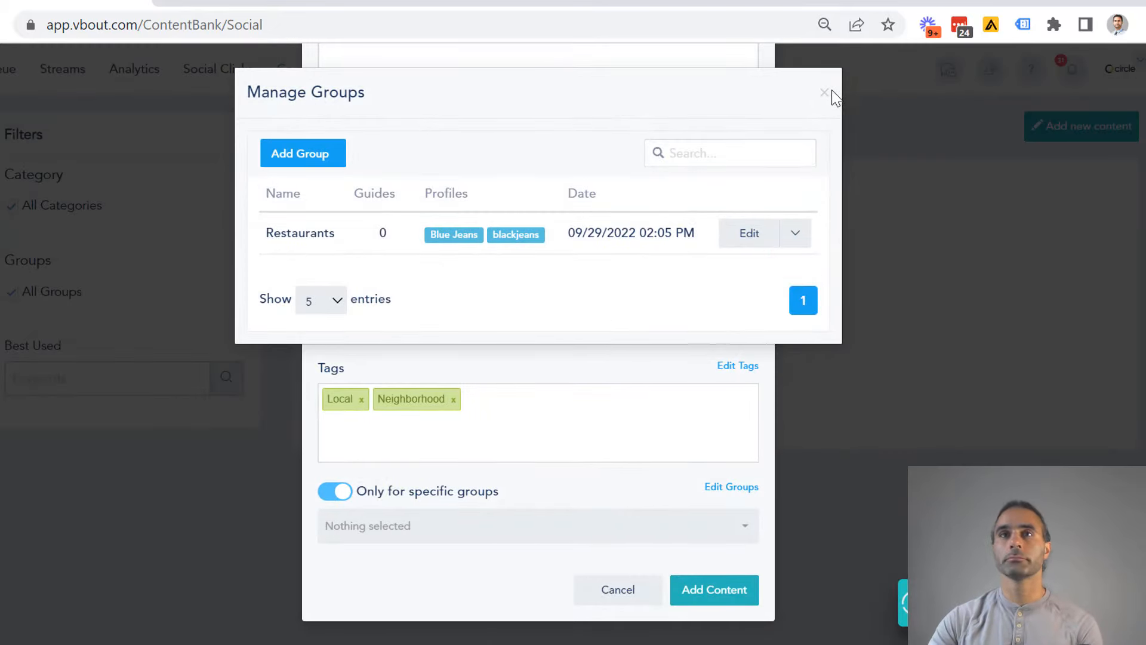
pyautogui.moveTo(832, 91); pyautogui.dragTo(825, 92)
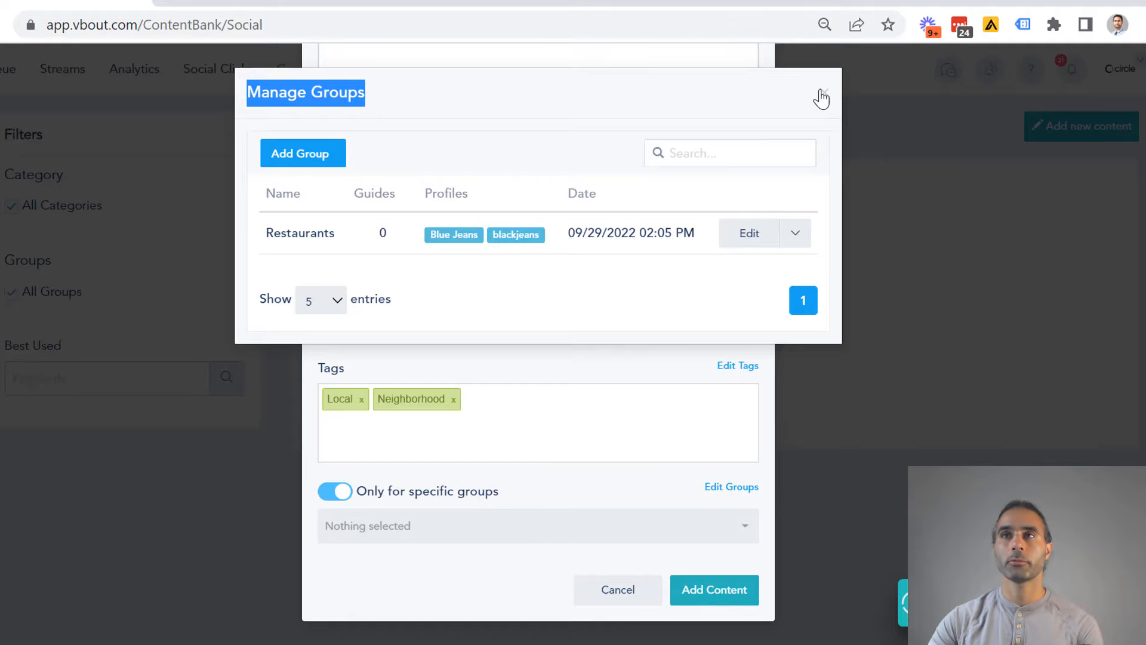
pyautogui.click(583, 399)
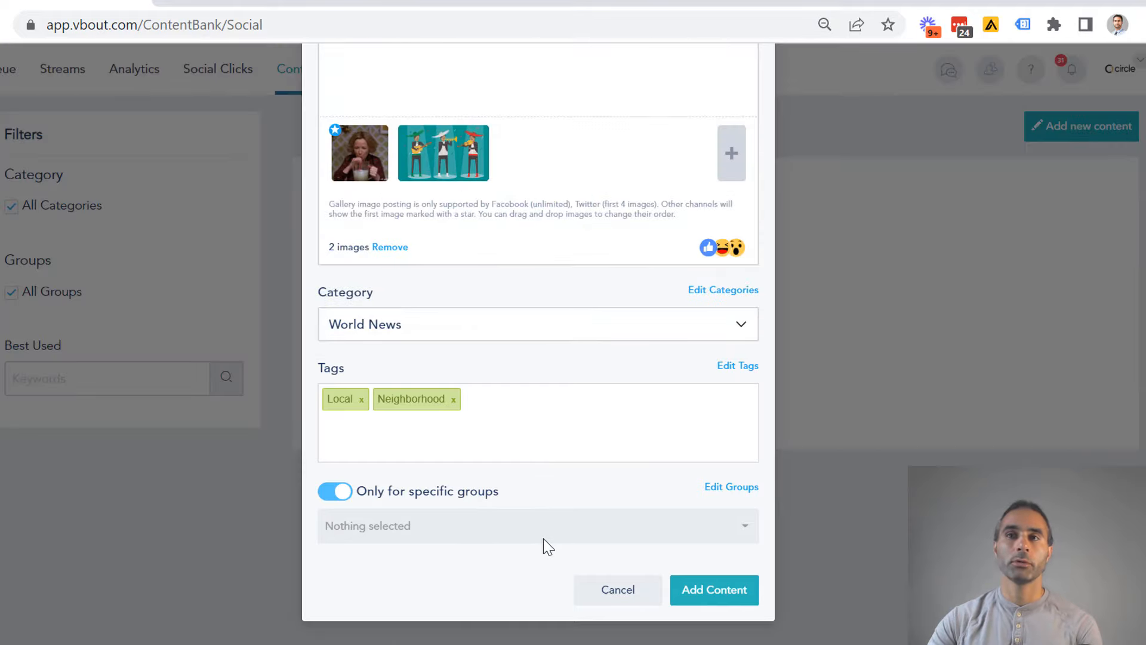
# - Select the Restaurants group for the post and add the content to the bank
pyautogui.click(532, 528)
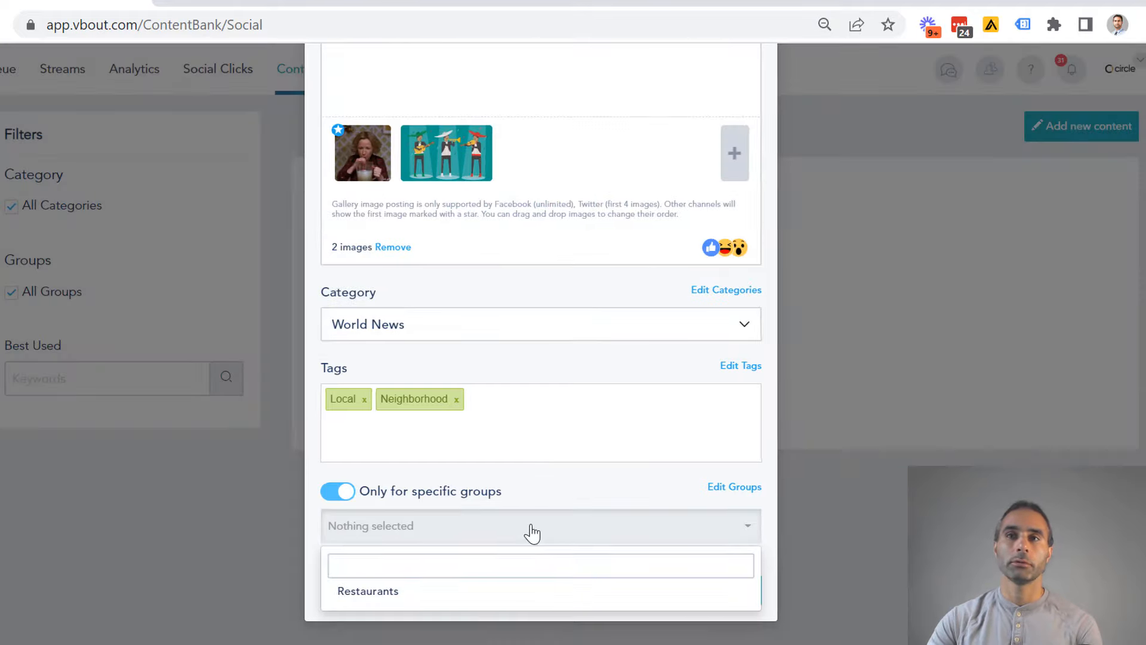
pyautogui.click(383, 590)
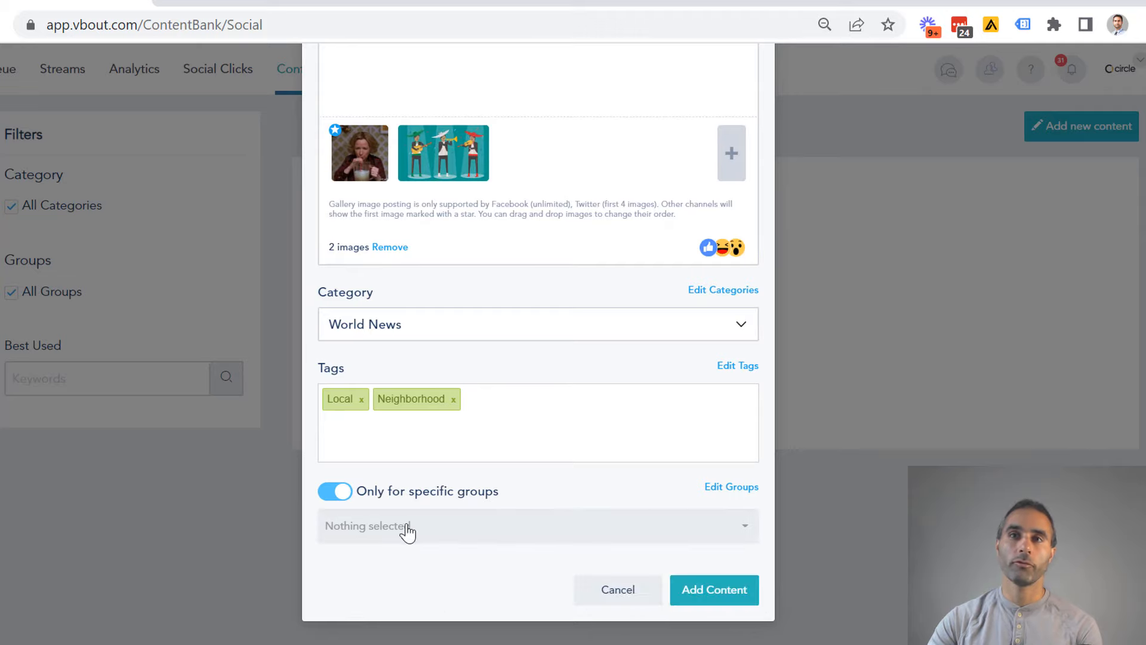
pyautogui.click(425, 533)
pyautogui.click(367, 592)
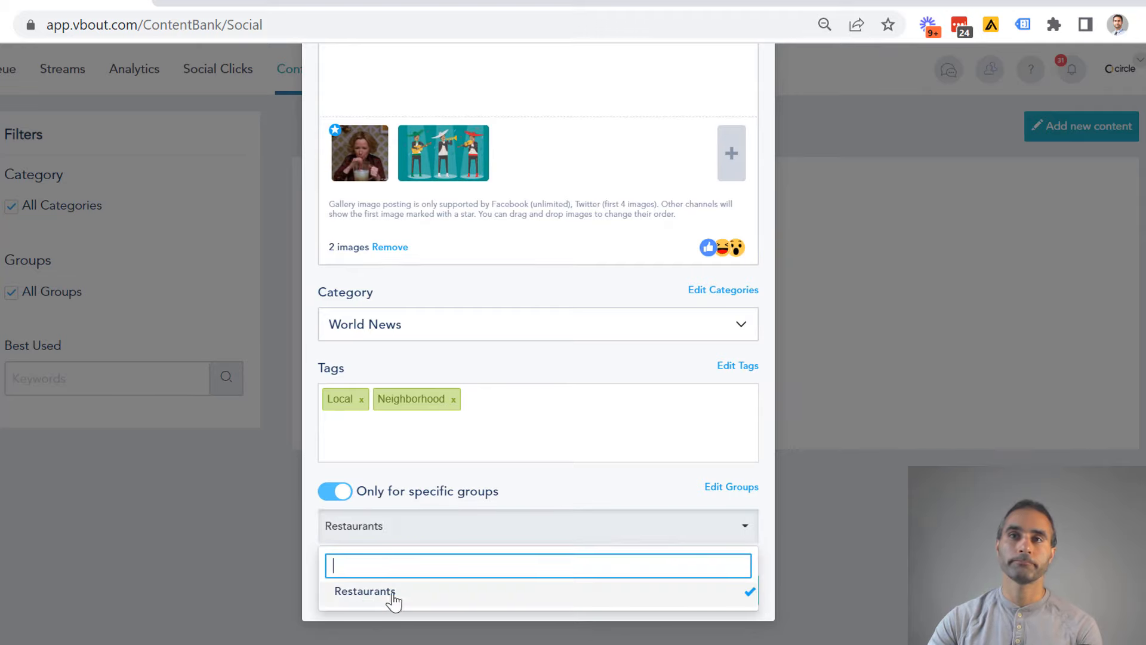
pyautogui.click(602, 498)
pyautogui.click(717, 590)
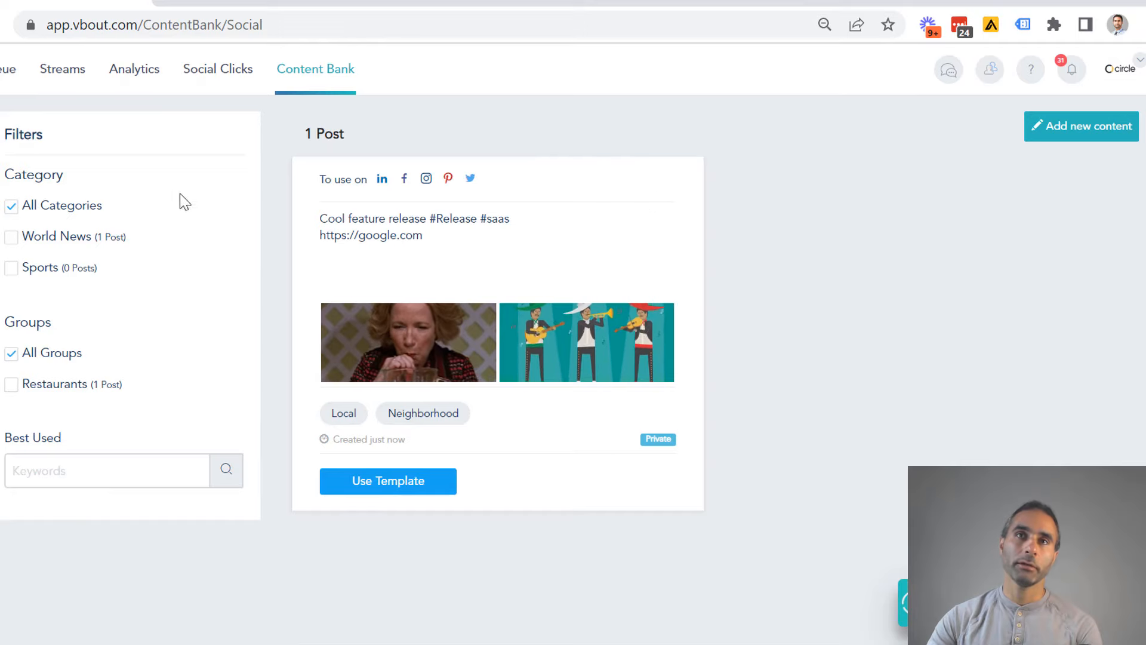
# - Try the content bank's category filters with World News alone, Sports alone, and both categories together
pyautogui.click(11, 239)
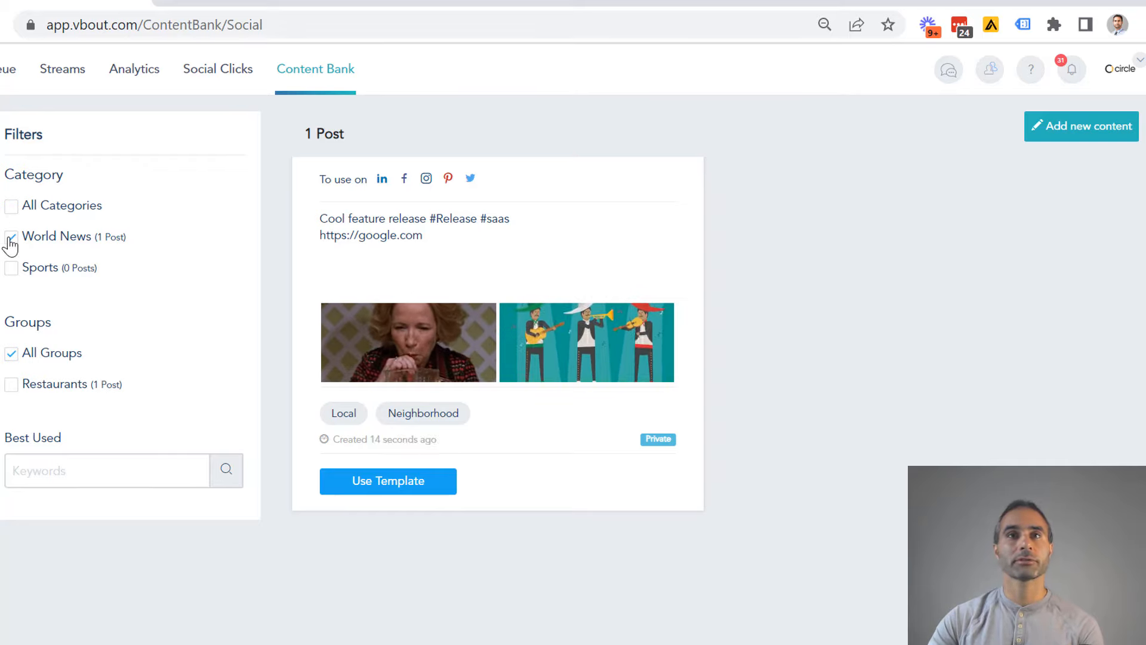
pyautogui.click(9, 274)
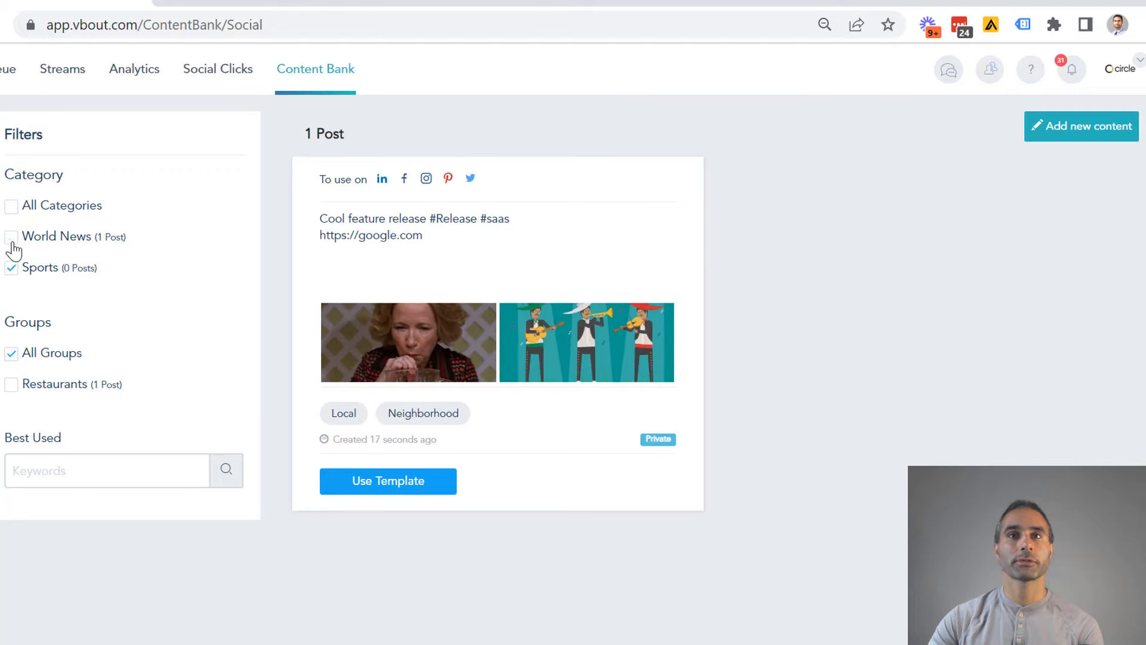
pyautogui.click(10, 244)
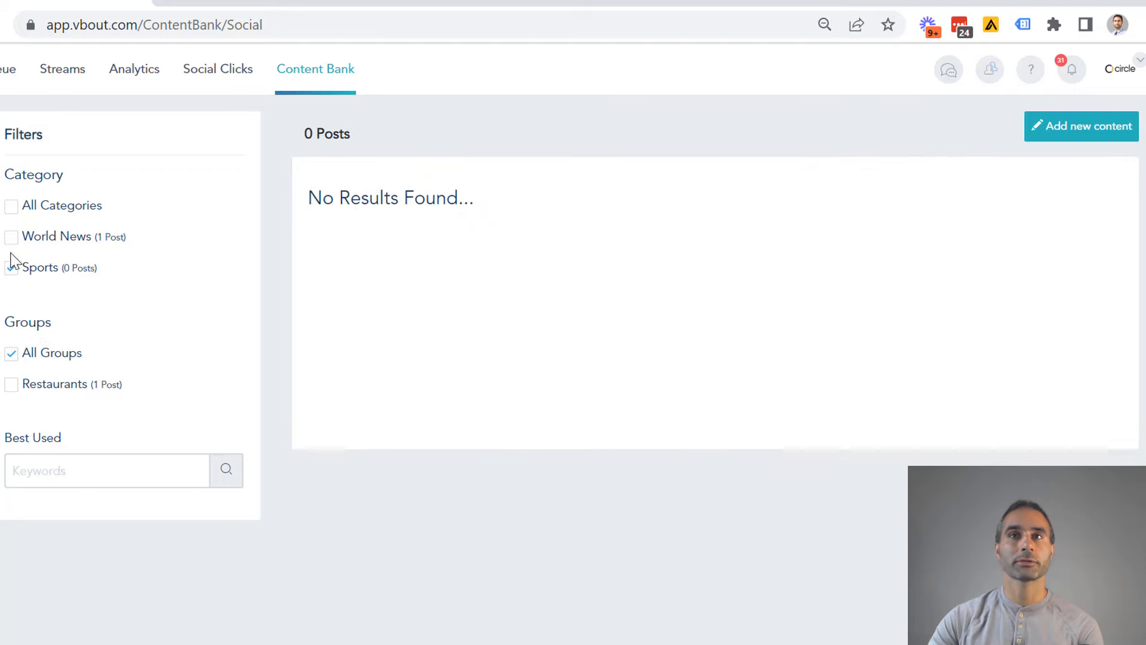
pyautogui.click(11, 237)
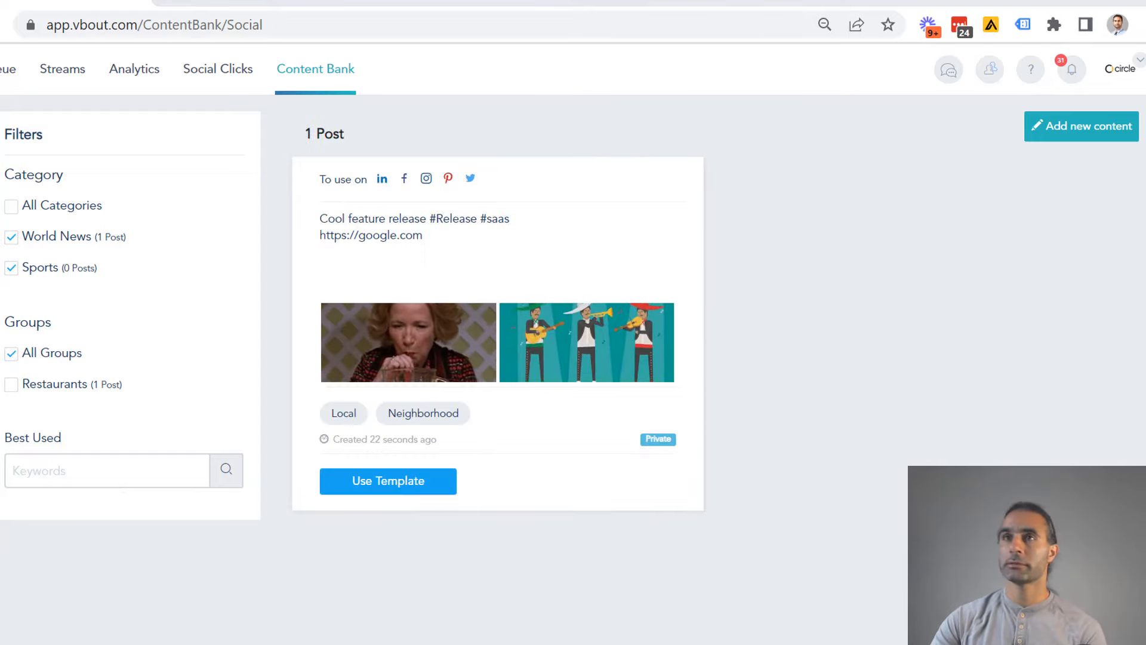
# - Switch to the Incognito browser window and preview the post for Facebook, Twitter, LinkedIn and Instagram, closing the preview
pyautogui.moveTo(1145, 24); pyautogui.dragTo(367, 30)
pyautogui.click(481, 25)
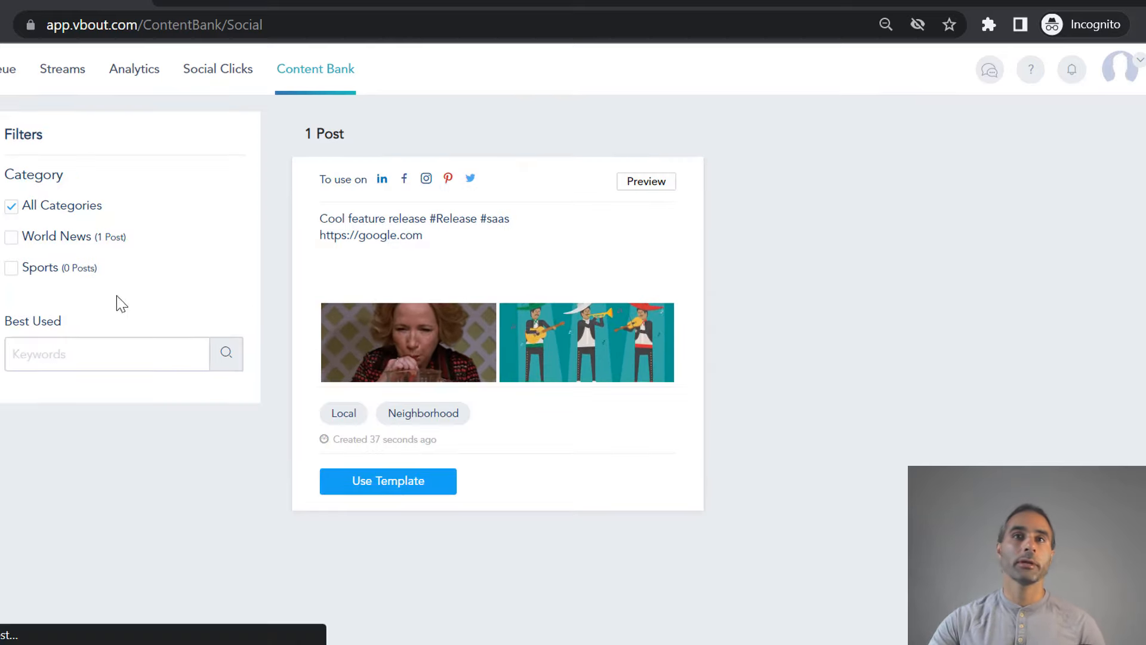
pyautogui.click(654, 183)
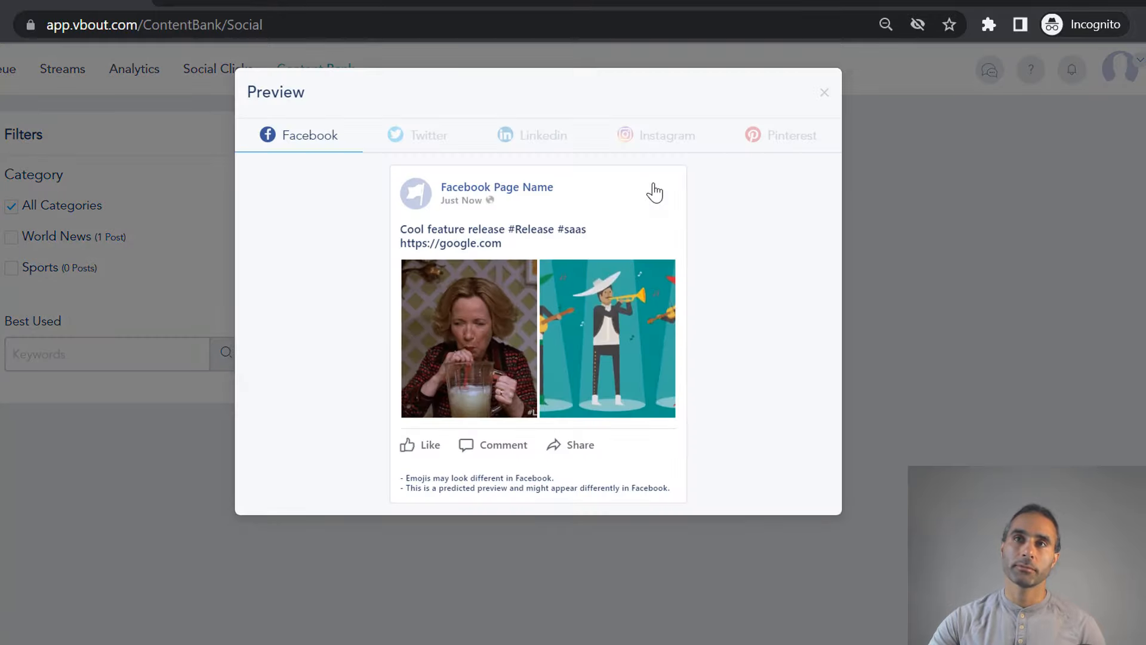
pyautogui.click(440, 136)
pyautogui.click(564, 142)
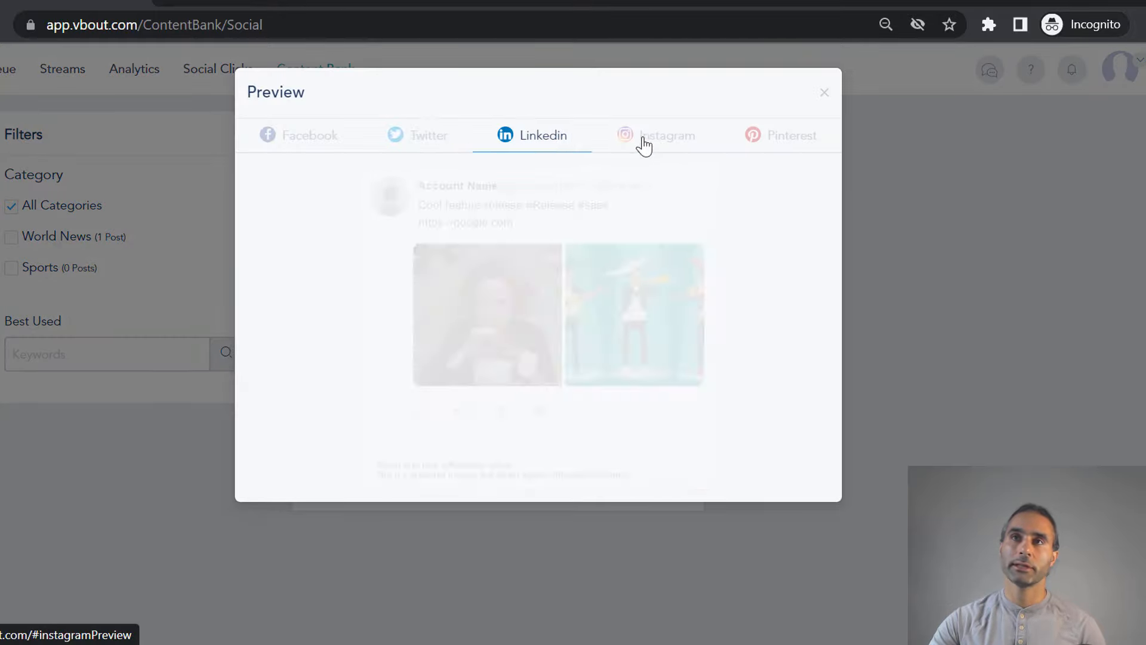
pyautogui.click(644, 143)
pyautogui.click(824, 92)
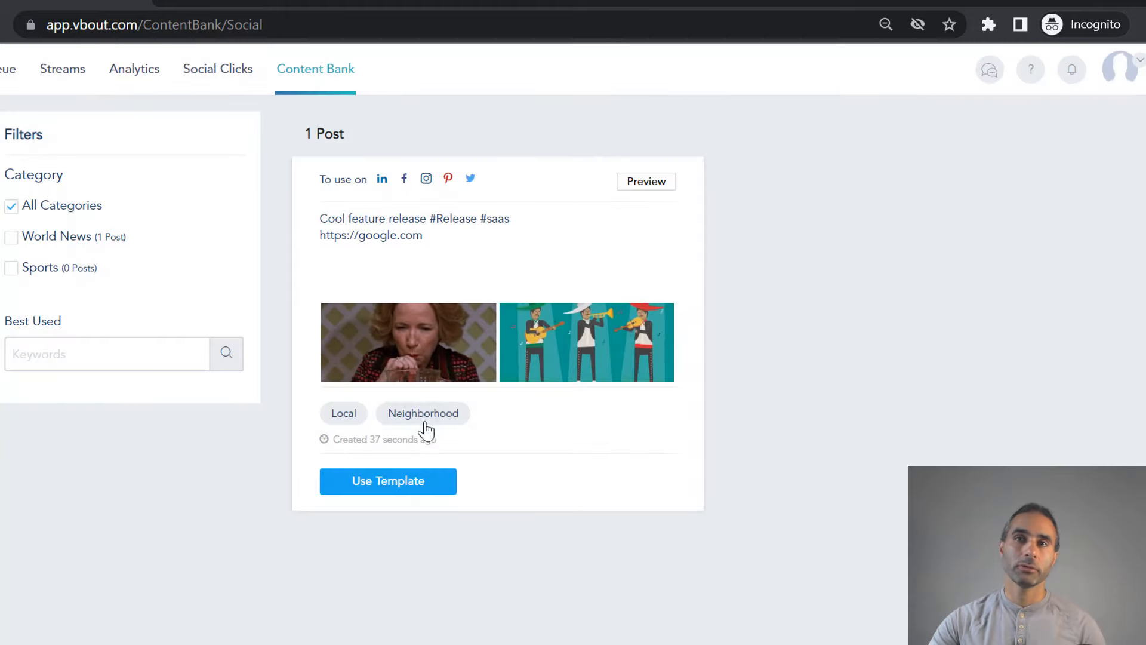
# - Use the post as a template for a new composition and add the Ciao Bella Facebook profile to it
pyautogui.click(377, 481)
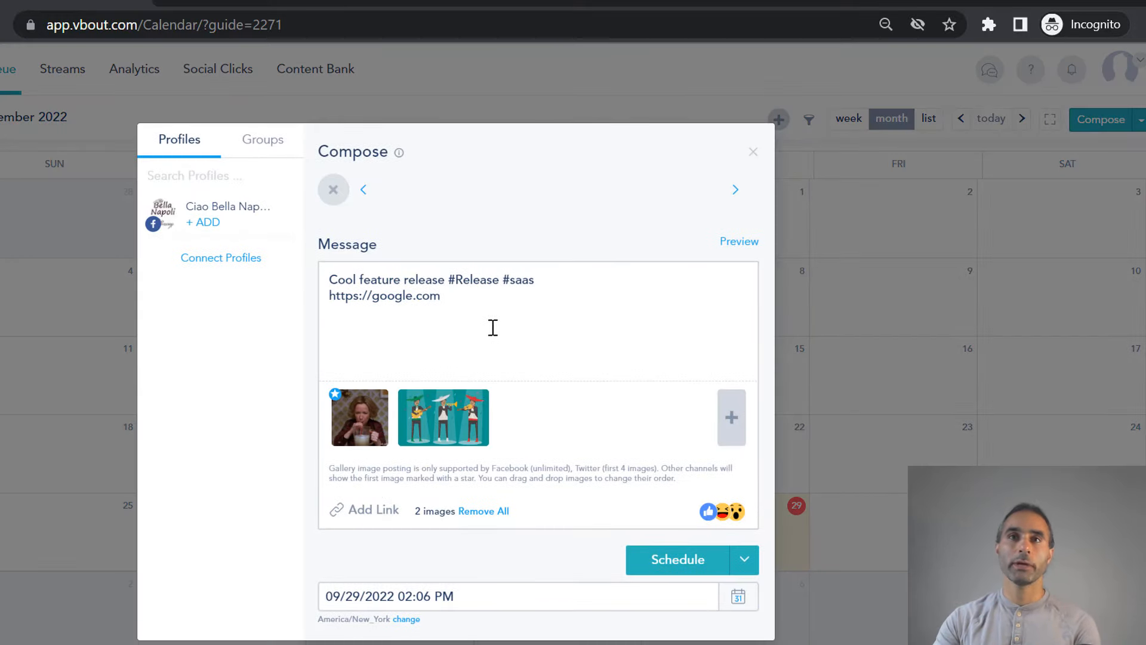
pyautogui.click(206, 222)
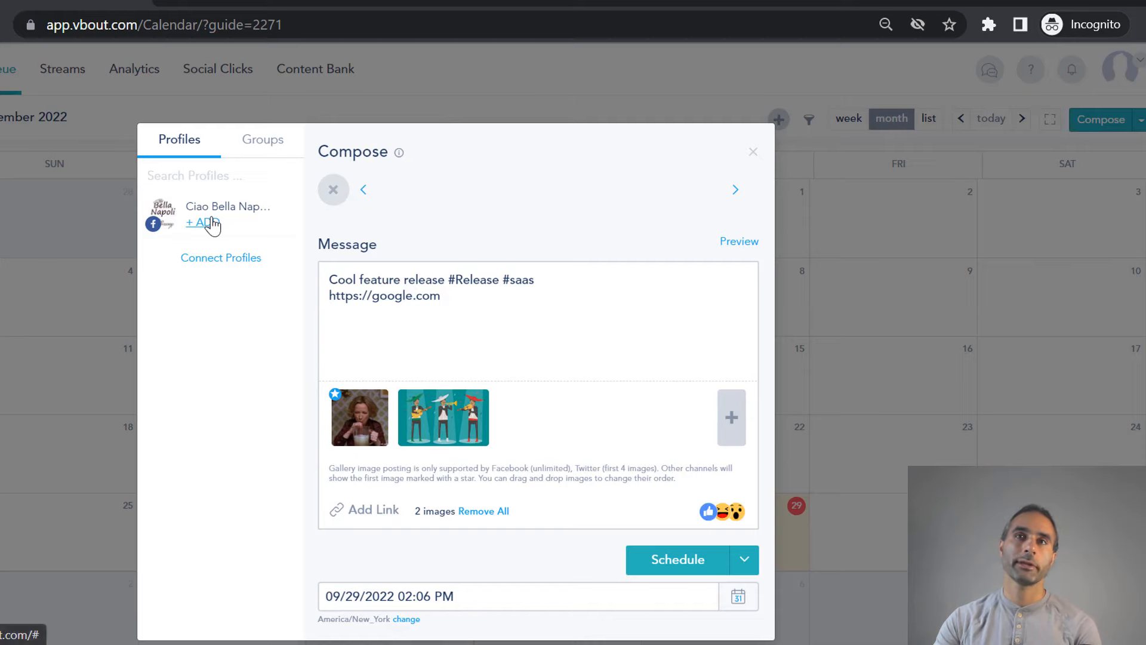
# - Set the post's publishing date to 09/30/2022, keeping 02:06 PM, and try to schedule it with both images
pyautogui.scroll(-1, 555, 433)
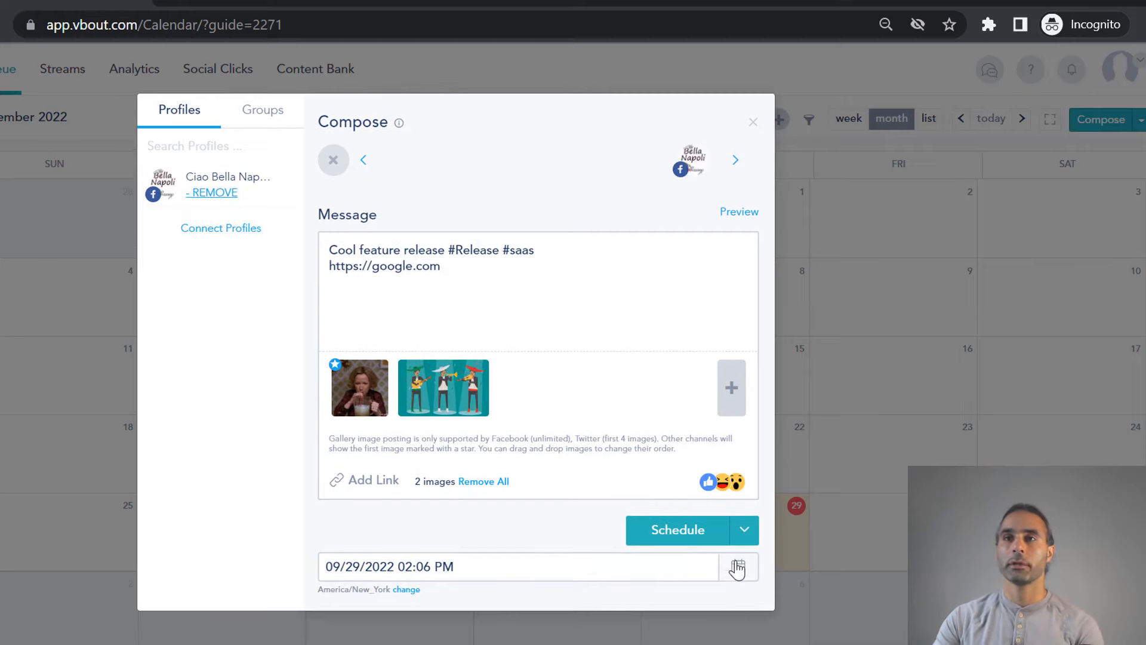
pyautogui.click(720, 575)
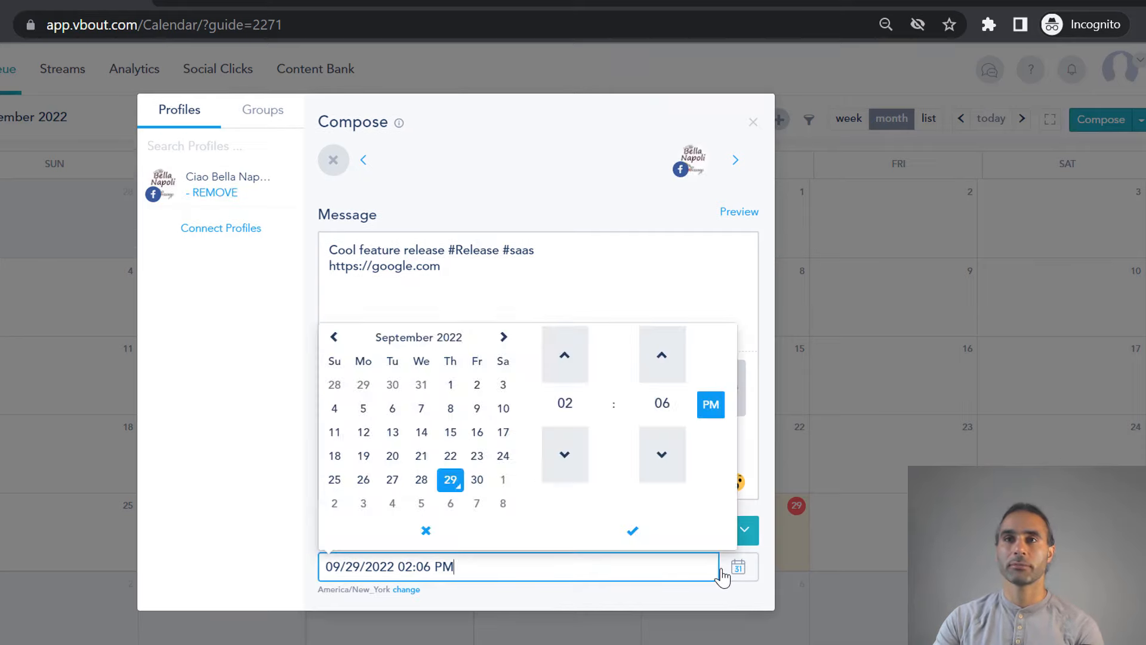
pyautogui.click(476, 480)
pyautogui.click(633, 531)
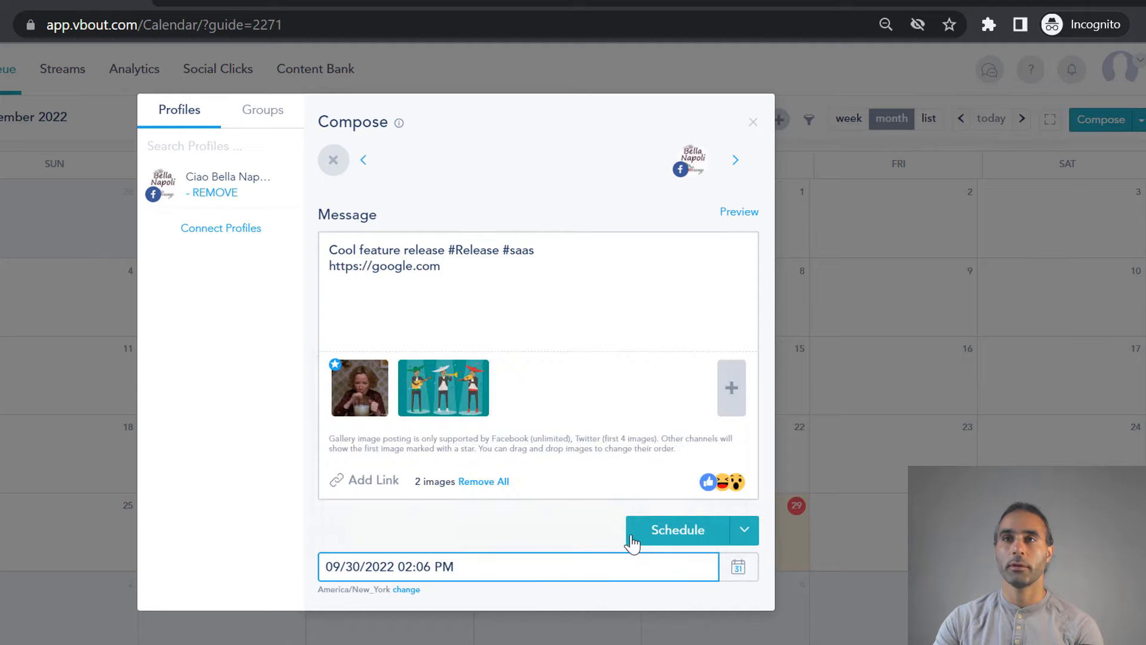
pyautogui.click(688, 533)
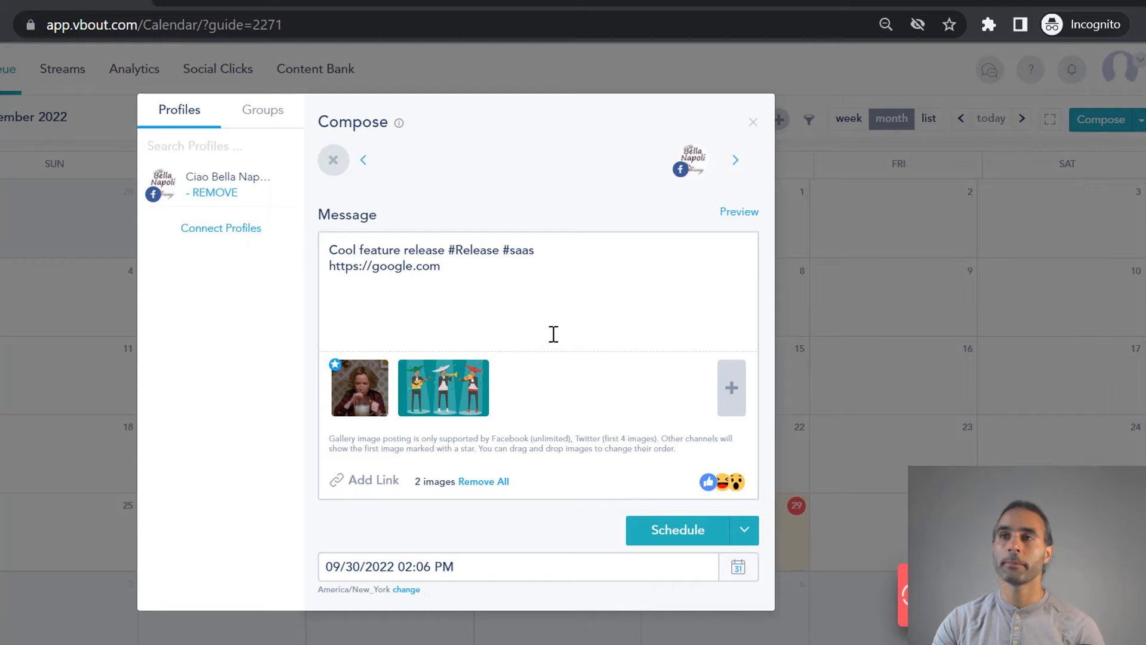
# - Remove the musicians illustration from the post and schedule it, opening the scheduled entry from the calendar
pyautogui.click(466, 316)
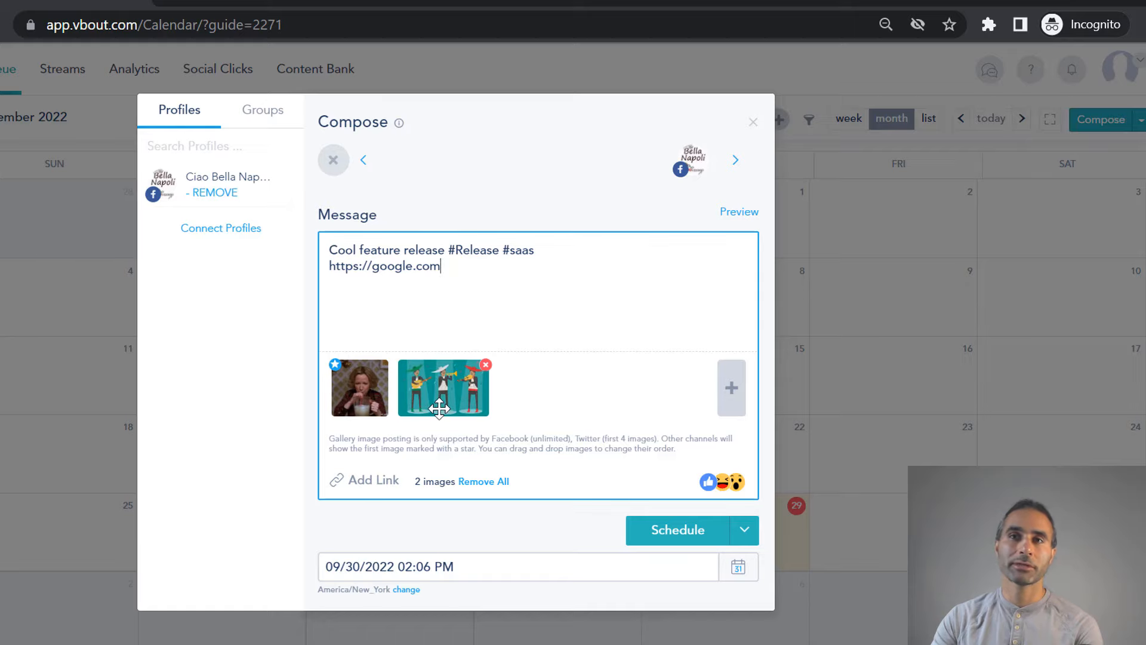
pyautogui.click(485, 364)
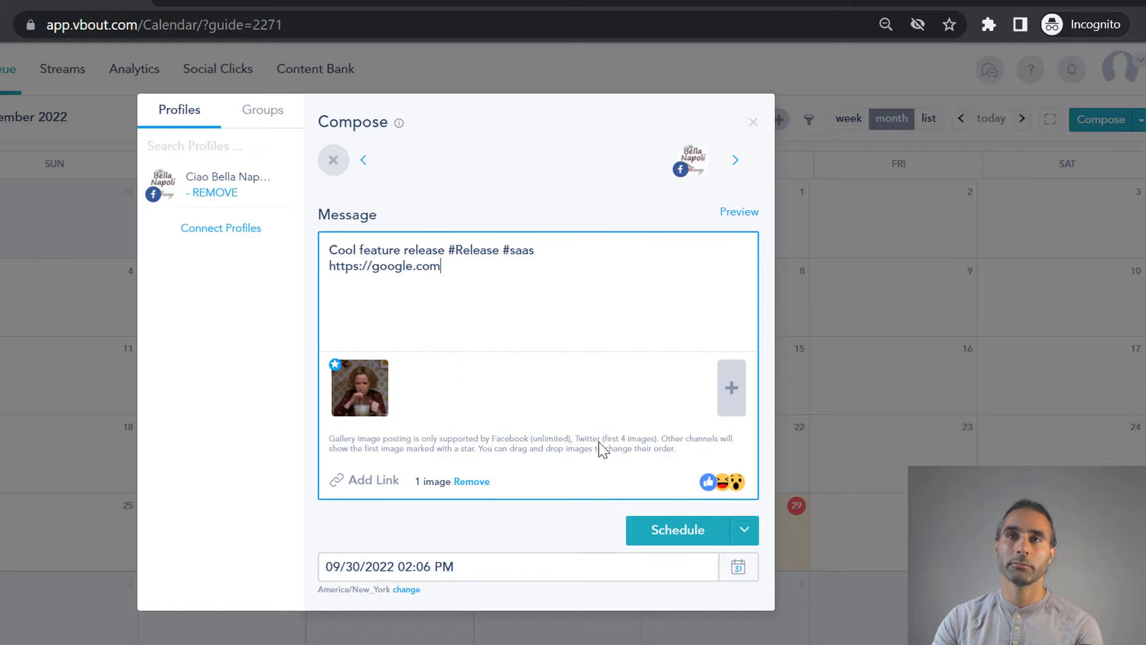
pyautogui.click(678, 534)
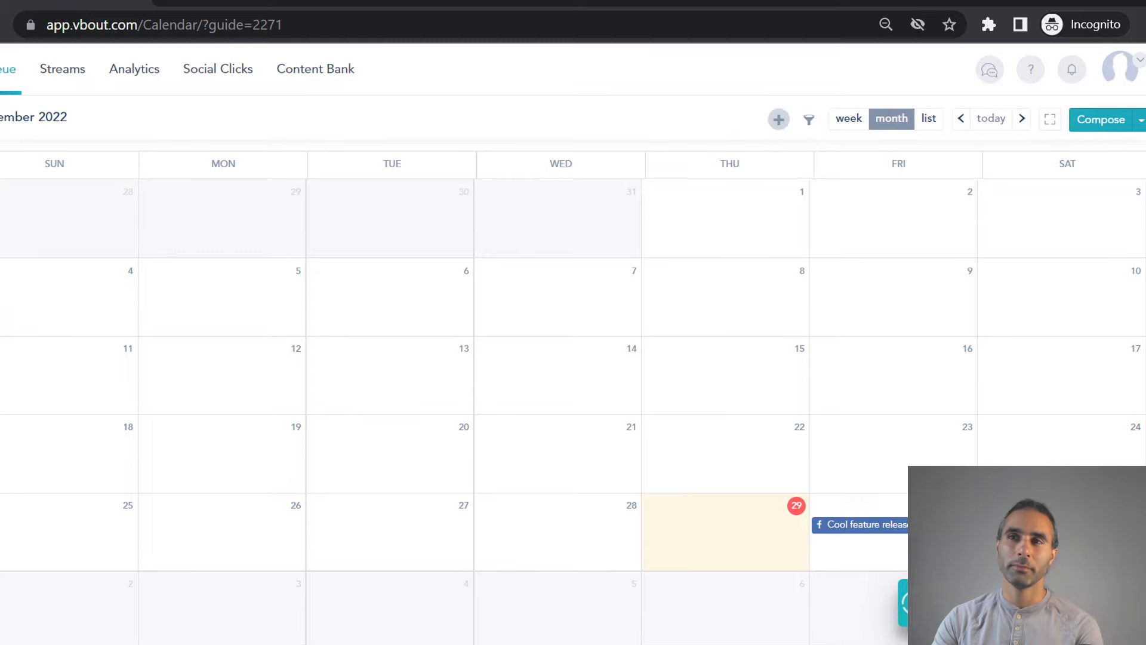
pyautogui.click(856, 525)
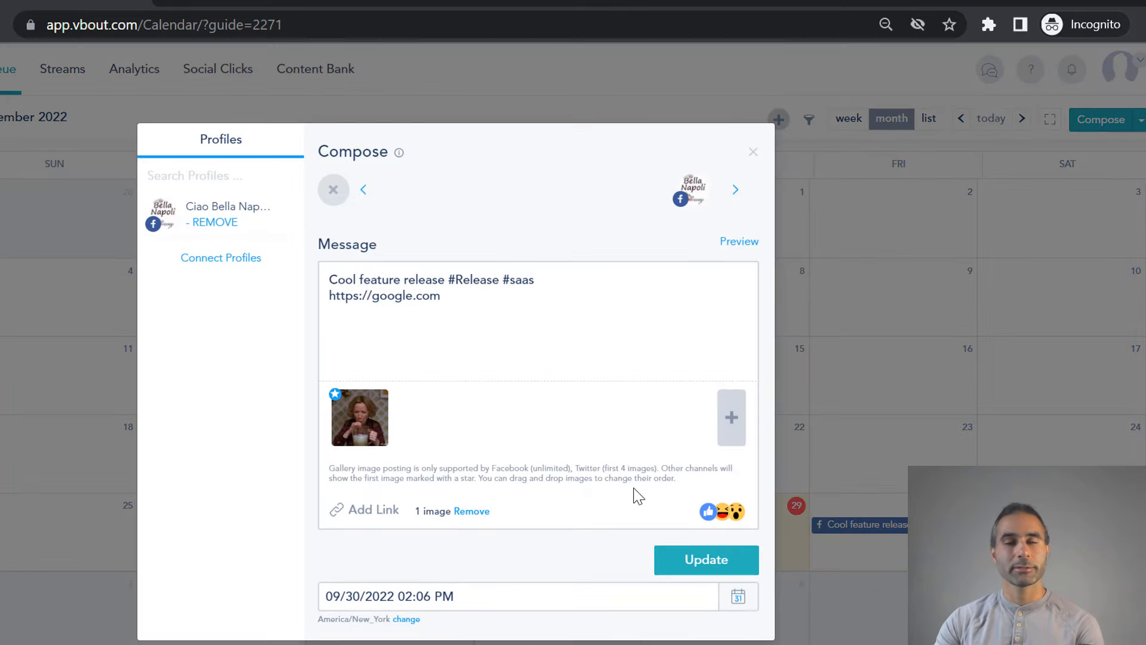